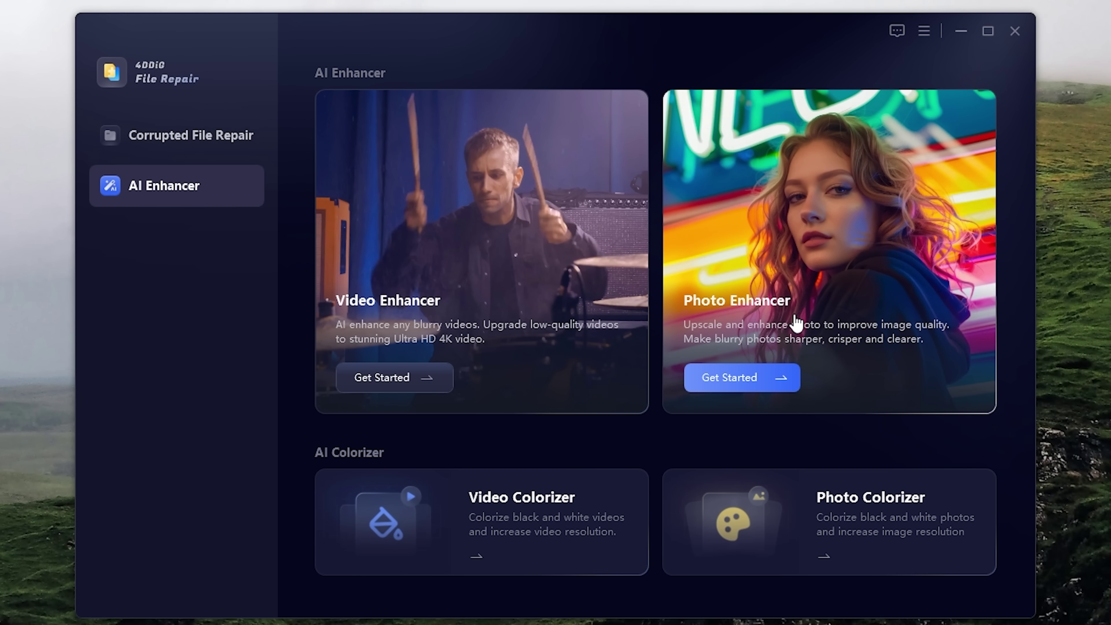
Colorize the black-and-white portrait in Photo Colorizer using General Model at X2.
left_click(781, 311)
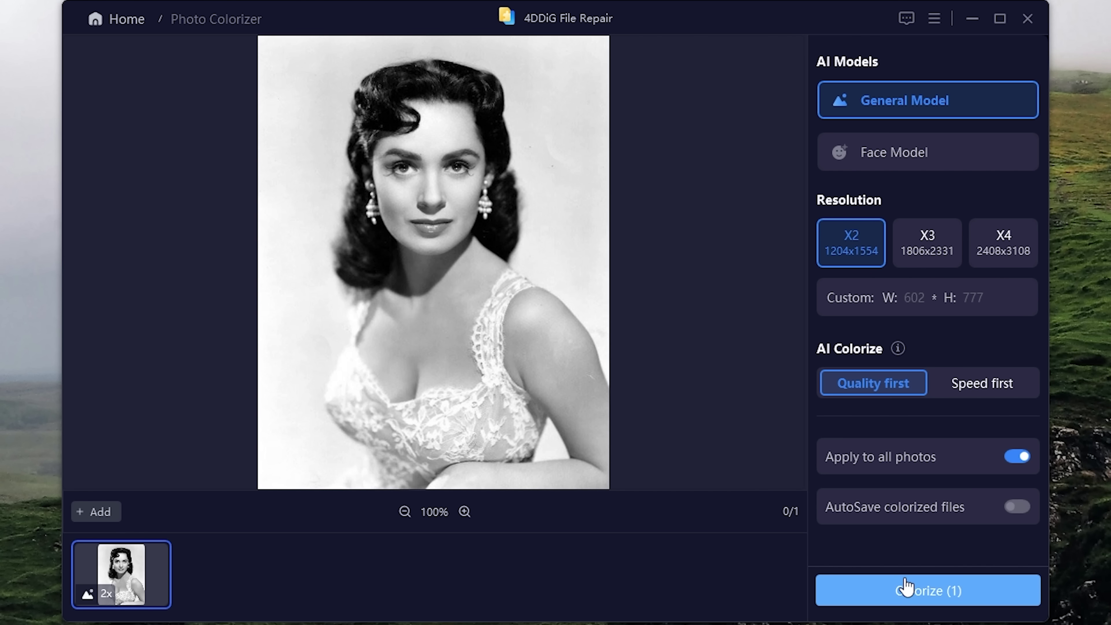
left_click(885, 588)
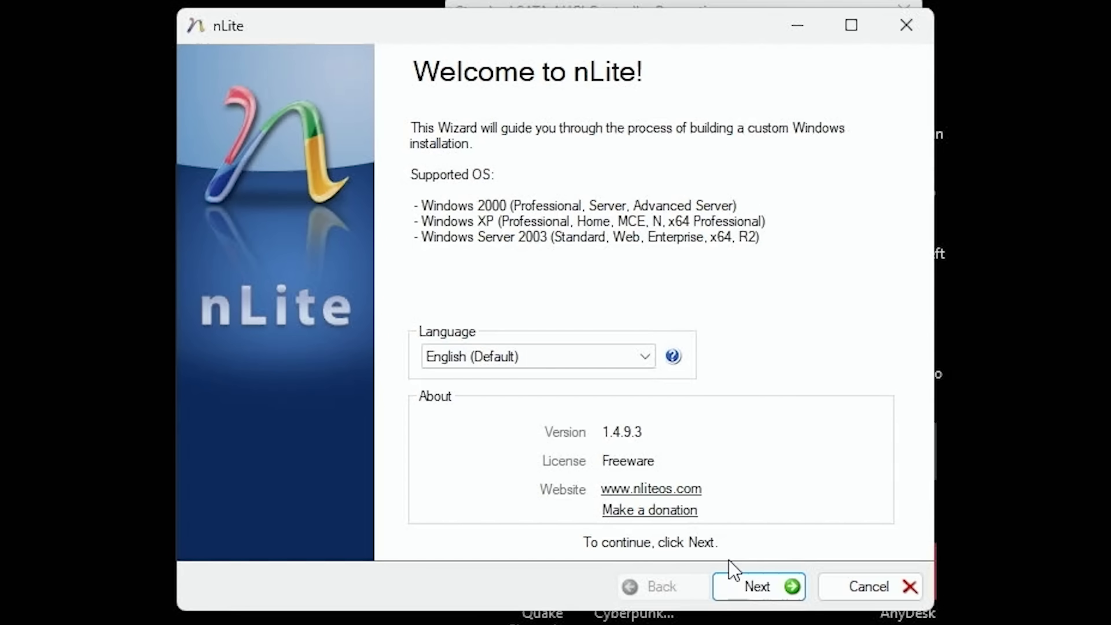
Move past the nLite welcome page, keeping the located XP SP3 installation folder.
left_click(742, 587)
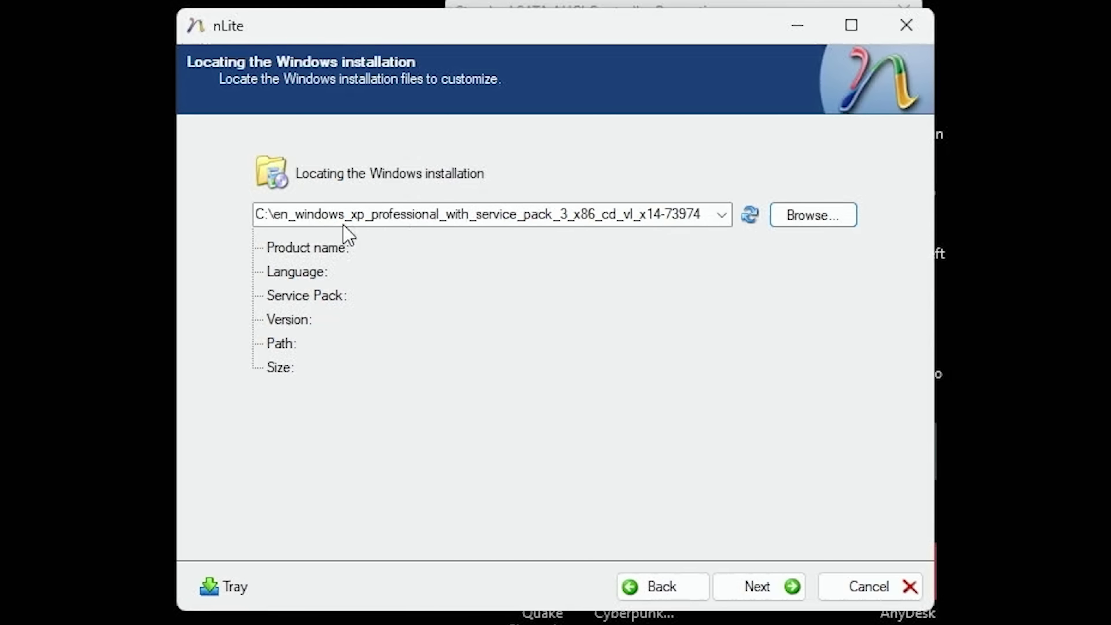
left_click(730, 591)
left_click(730, 591)
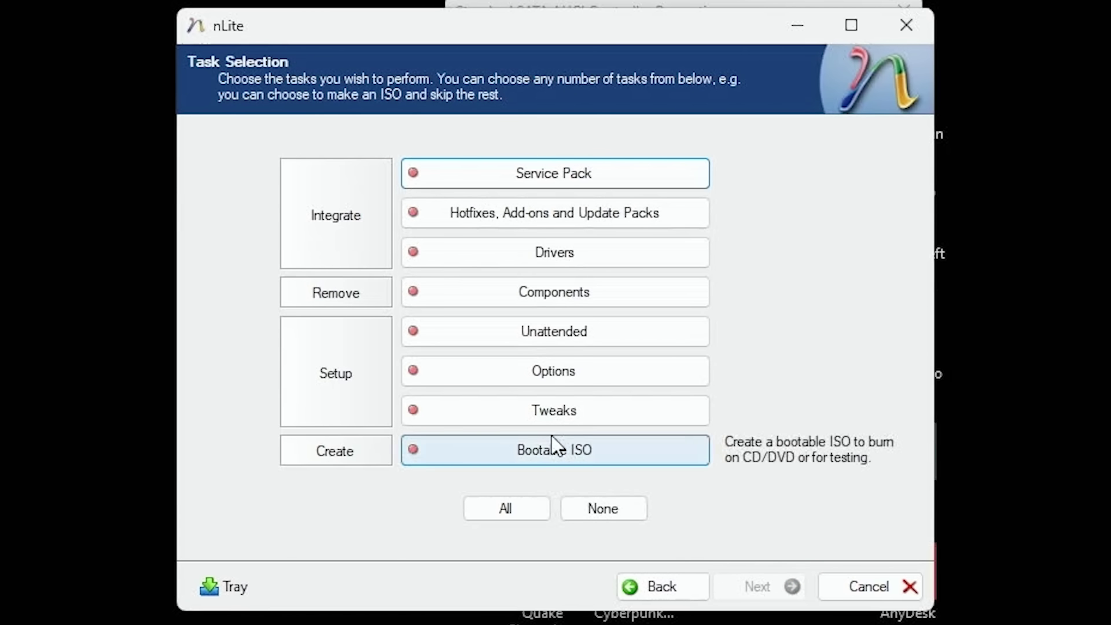
Enable the Drivers and Bootable ISO tasks and begin inserting a driver.
left_click(589, 258)
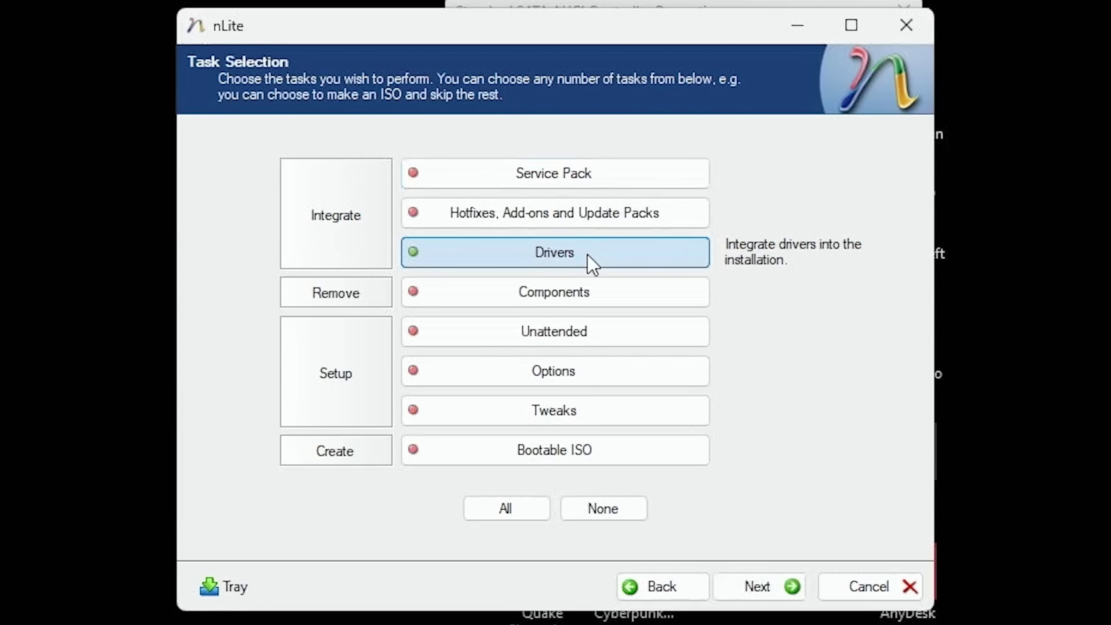
left_click(590, 458)
left_click(757, 586)
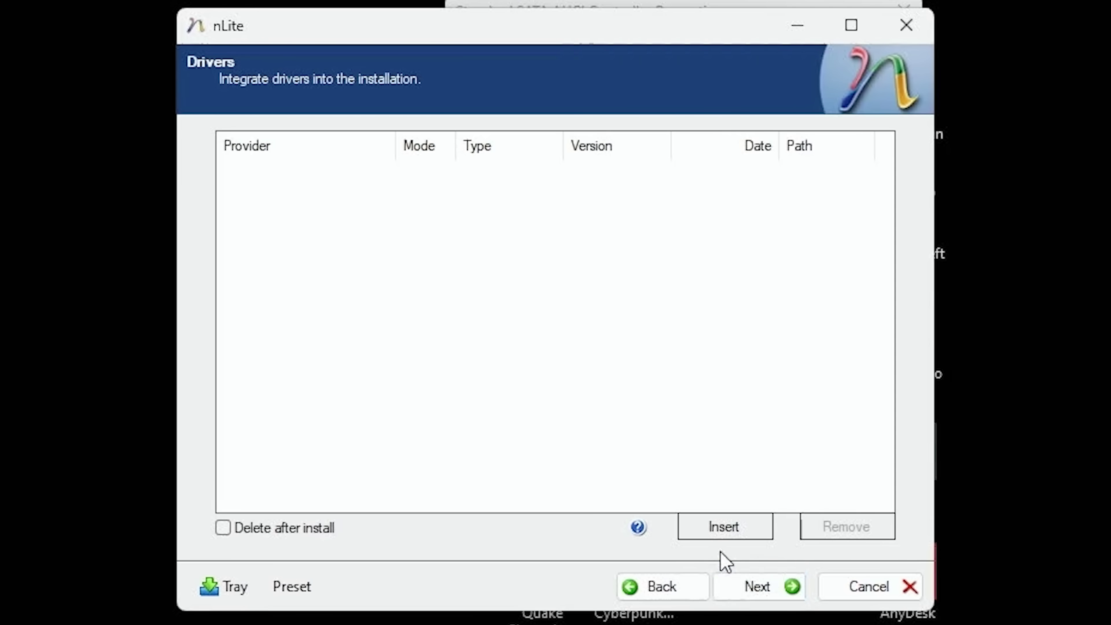
left_click(713, 530)
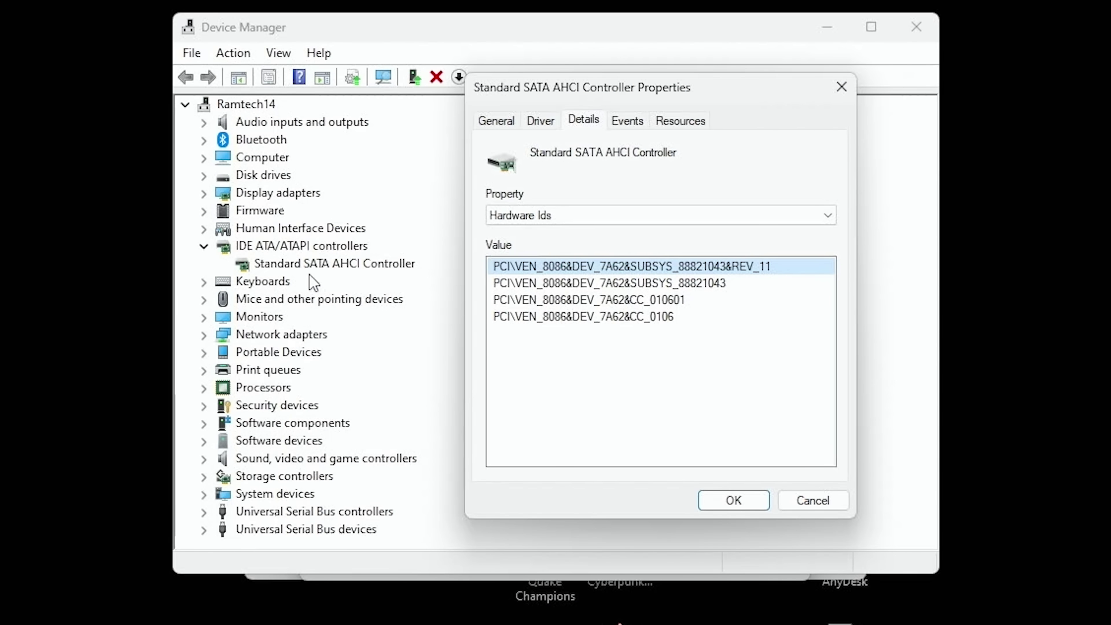
Show the controller's Hardware Ids (VEN_8086&DEV_7A62) and compare with the Intel SATA RAID DEV_2682 entry.
left_click(562, 215)
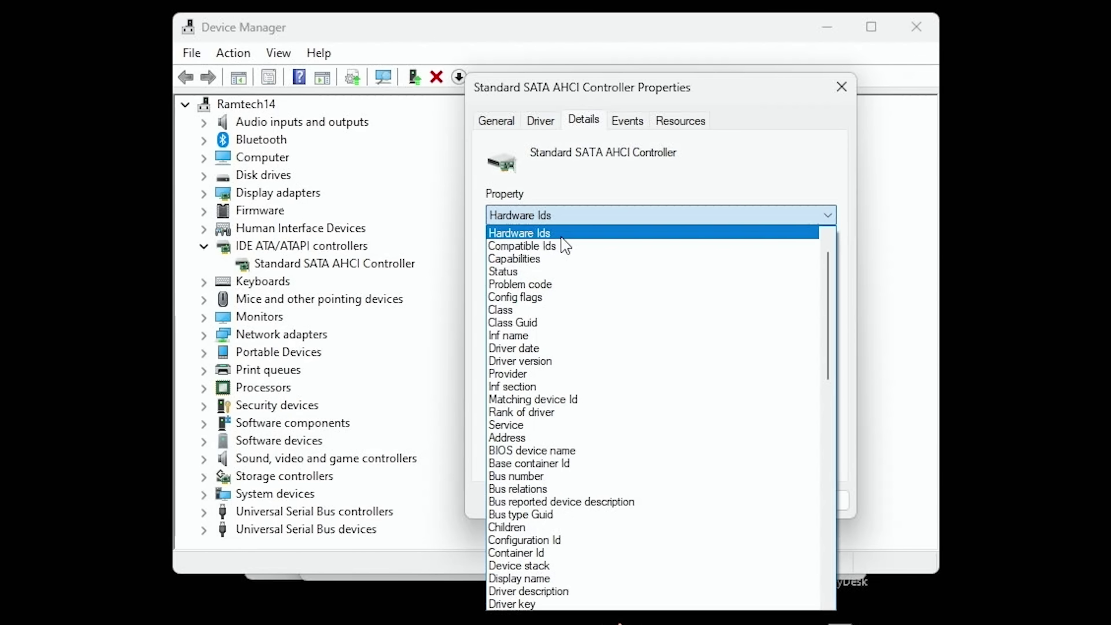
left_click(568, 238)
left_click(586, 280)
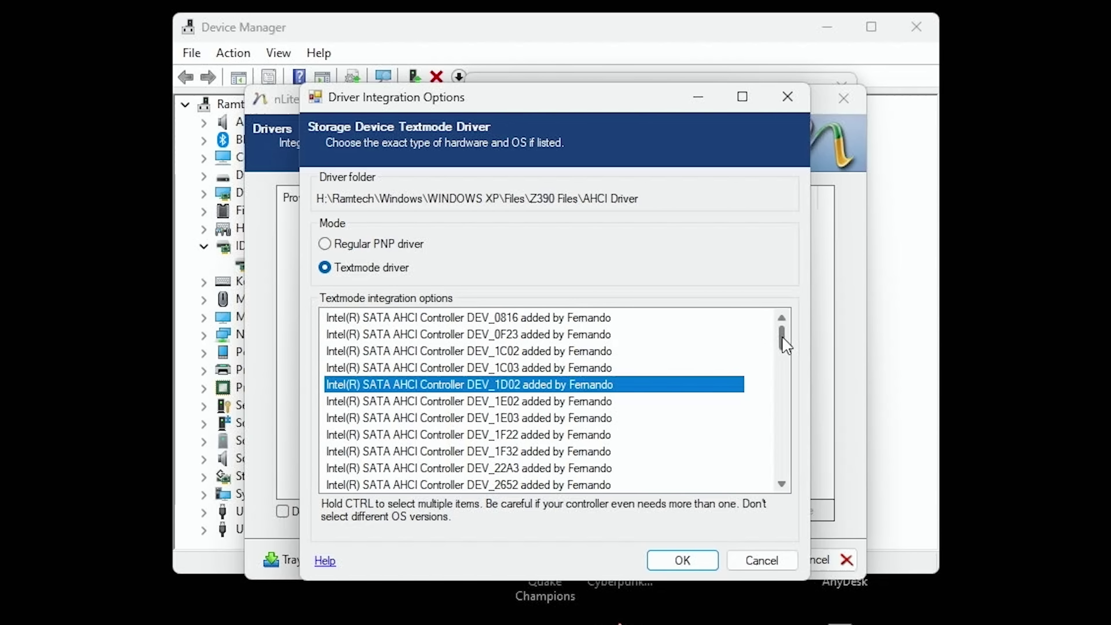
left_click_drag(783, 341, 783, 438)
left_click(504, 417)
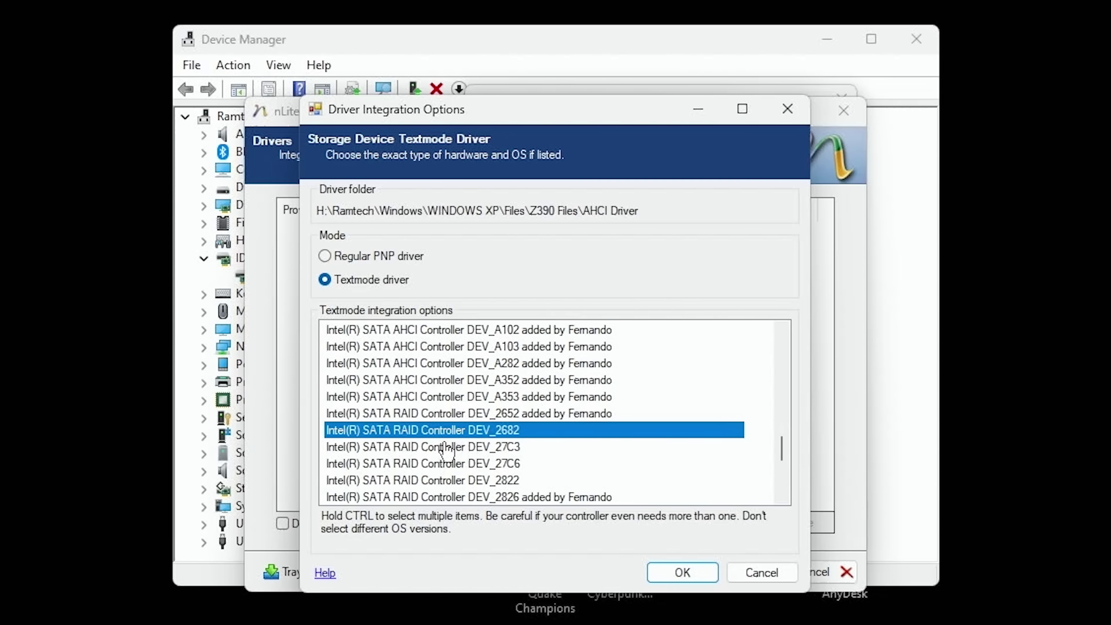
key("alt+Tab")
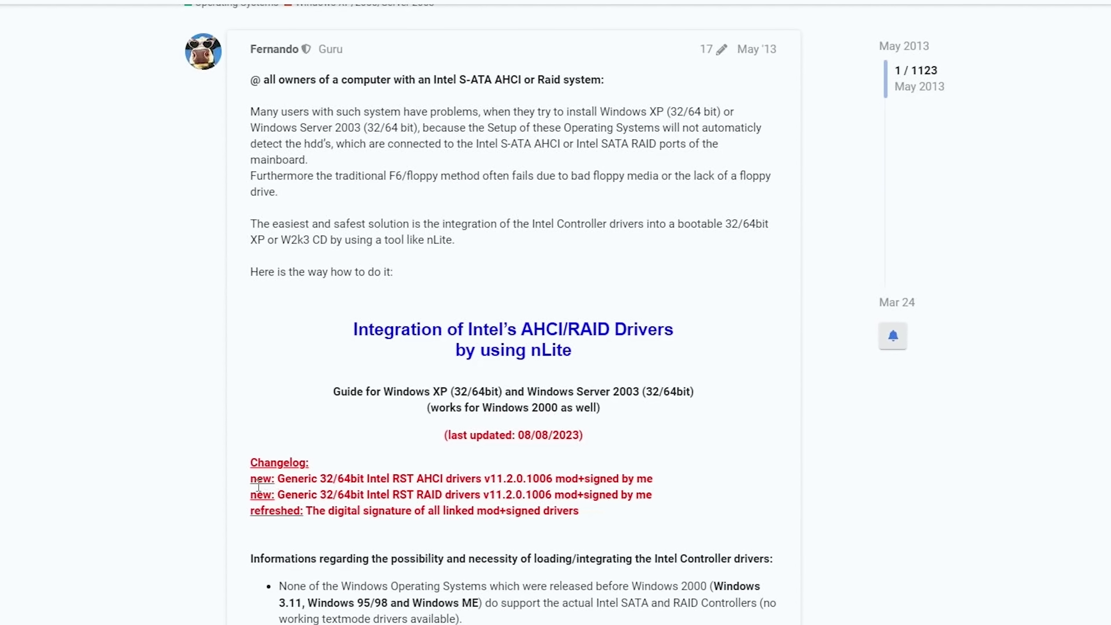
Highlight the Intel RST AHCI driver name in the Win-Raid guide's changelog.
left_click_drag(370, 478, 490, 478)
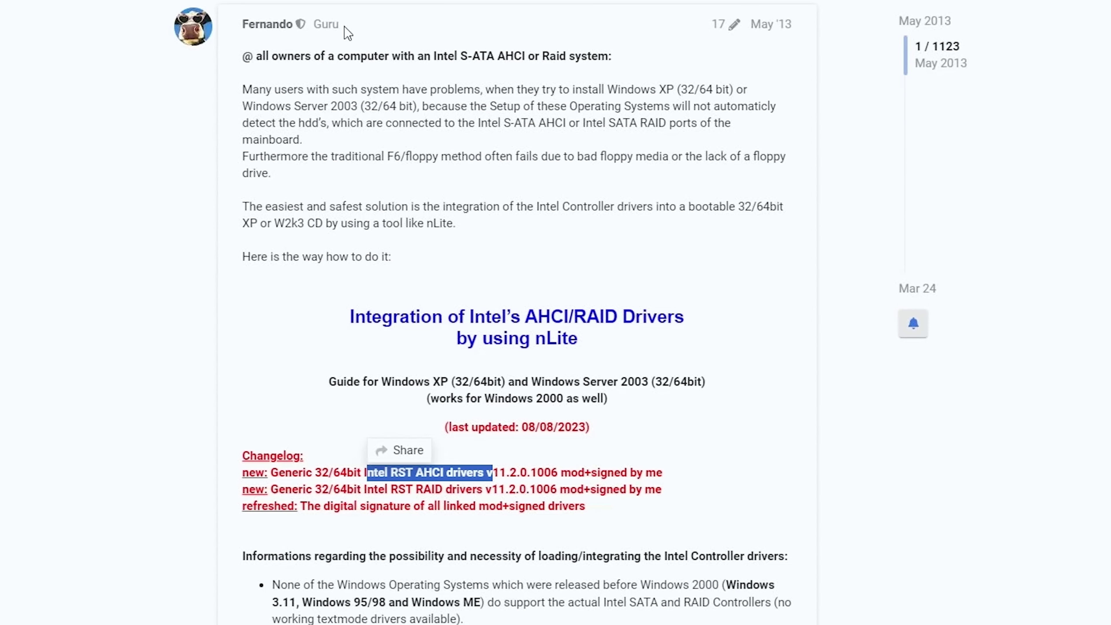
triple_click(345, 27)
left_click(365, 474)
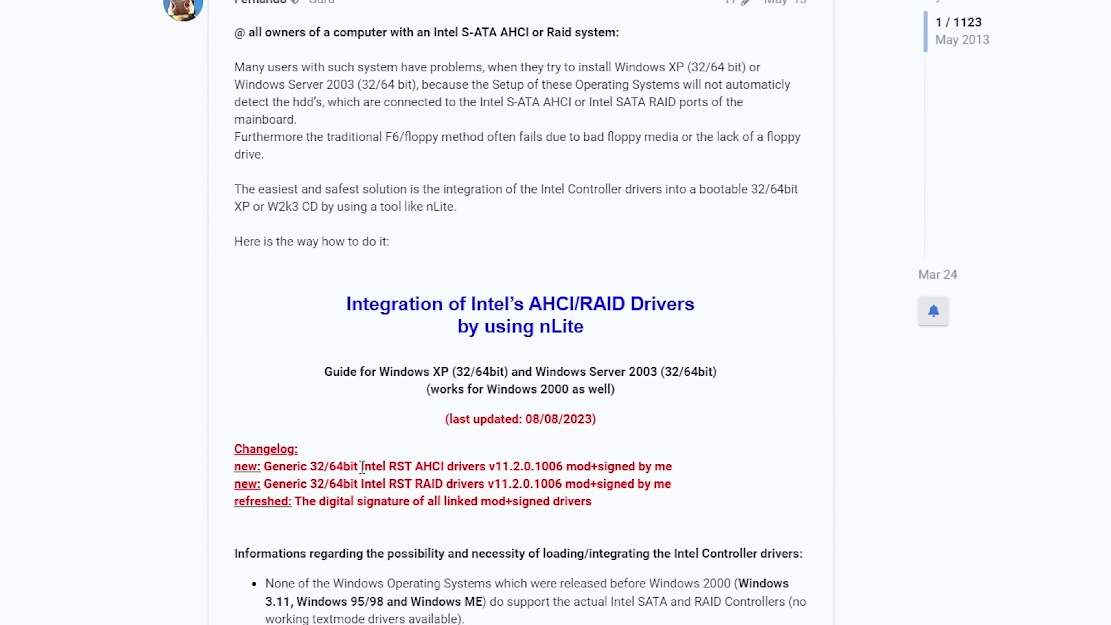
left_click_drag(362, 468, 437, 467)
left_click(460, 173)
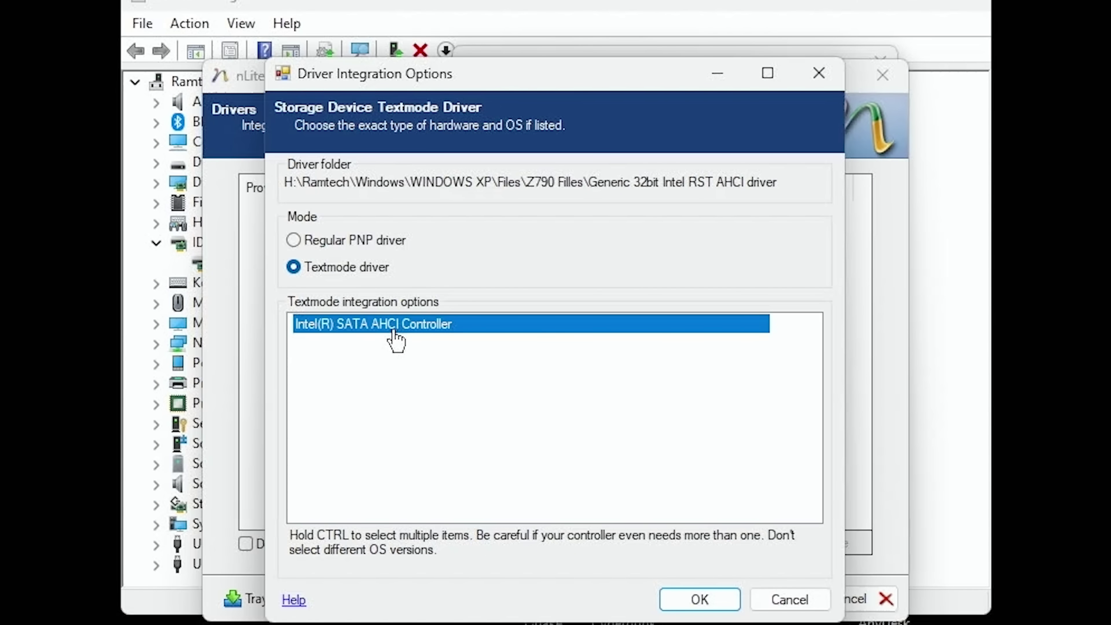
Confirm the Intel SATA AHCI Controller driver, apply the changes, and make the WinLite.iso image.
left_click(702, 598)
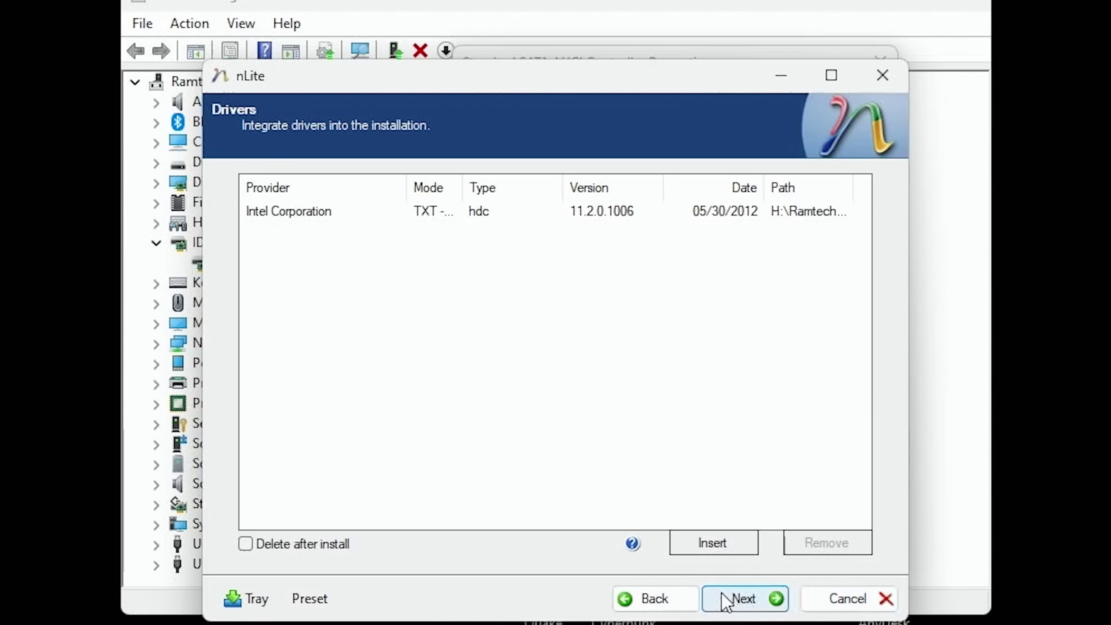
left_click(725, 597)
left_click(553, 428)
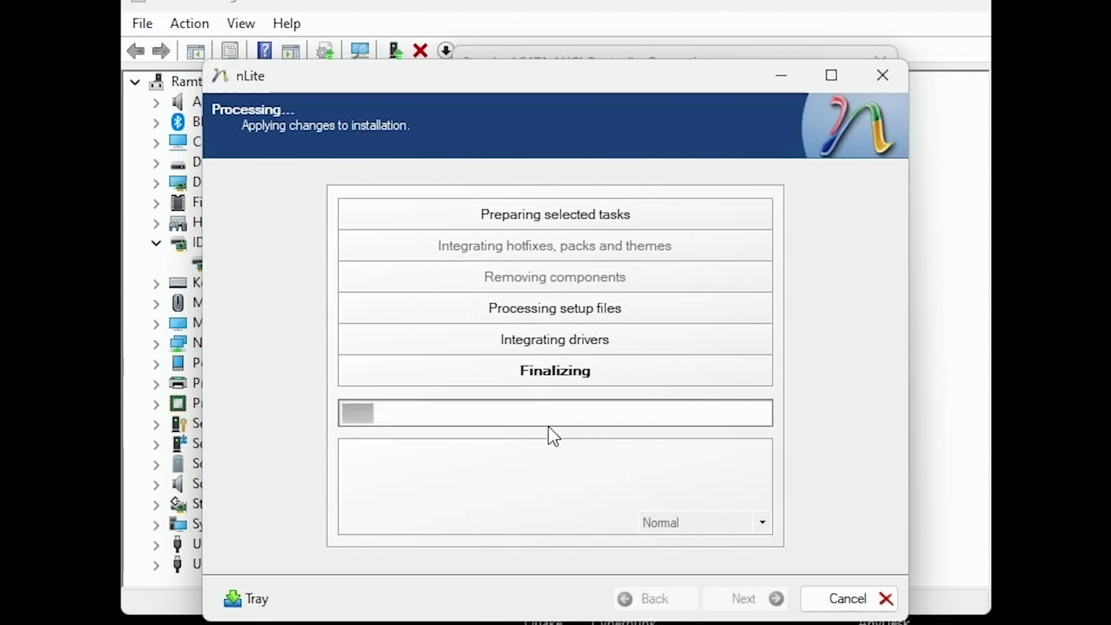
left_click(810, 472)
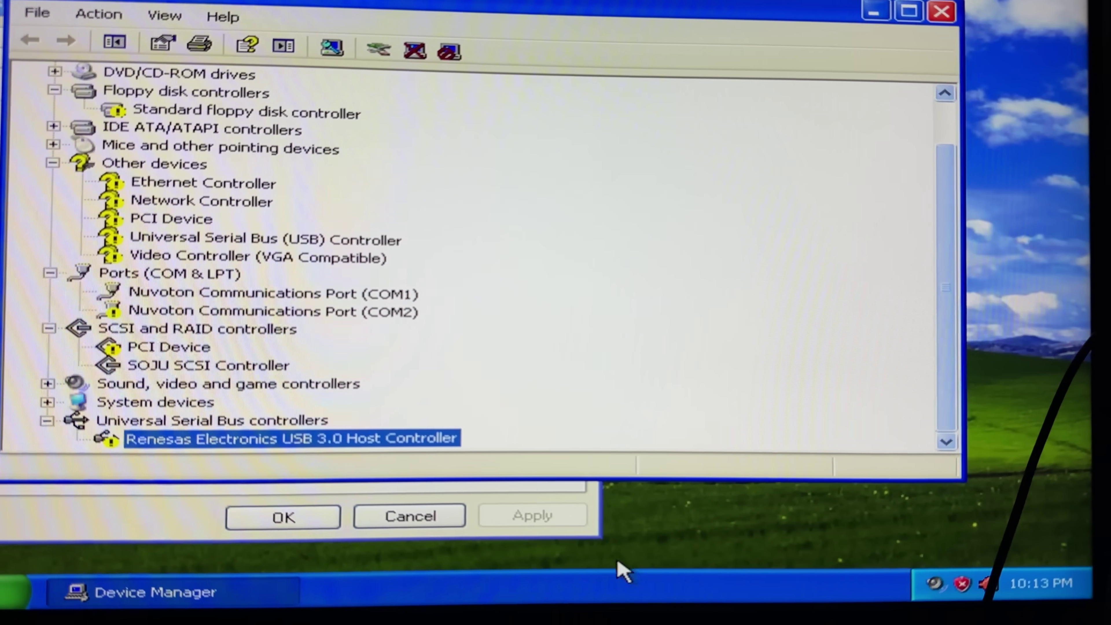
Open the Renesas USB 3.0 Host Controller's properties and highlight its Code 39 status.
right_click(401, 439)
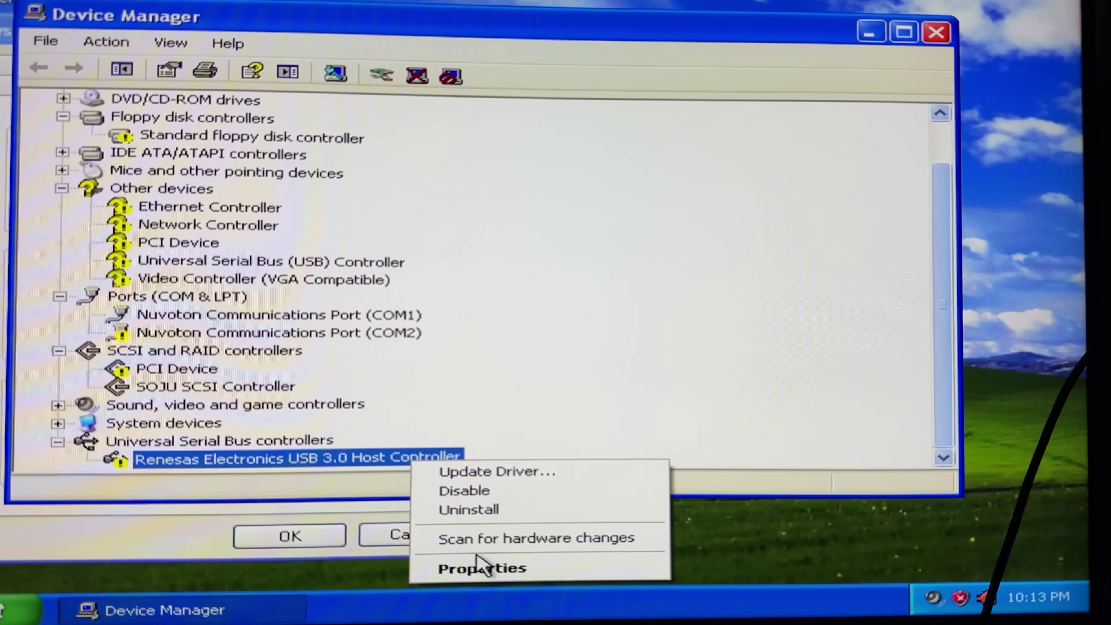
left_click(484, 567)
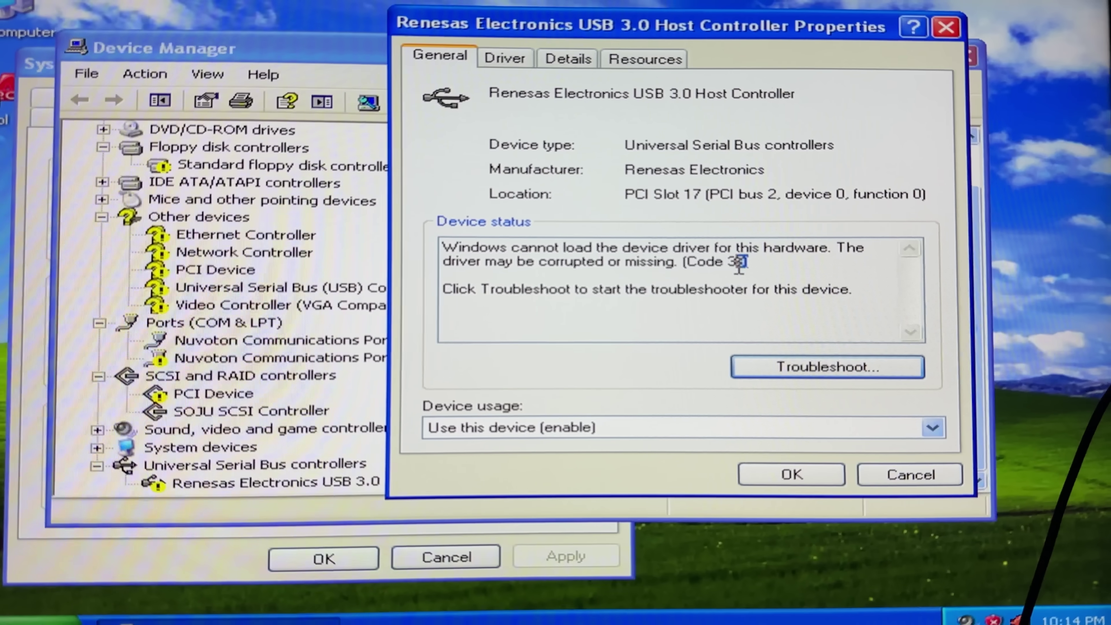
left_click_drag(755, 262, 699, 258)
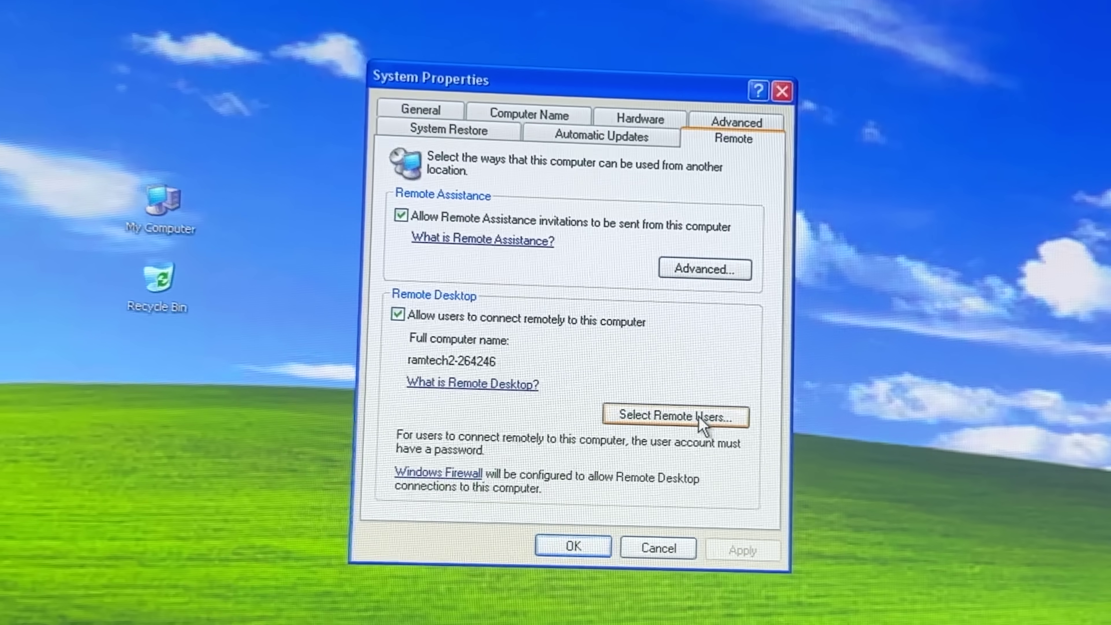
Open the Remote Desktop Users list and start adding a new user.
left_click(701, 422)
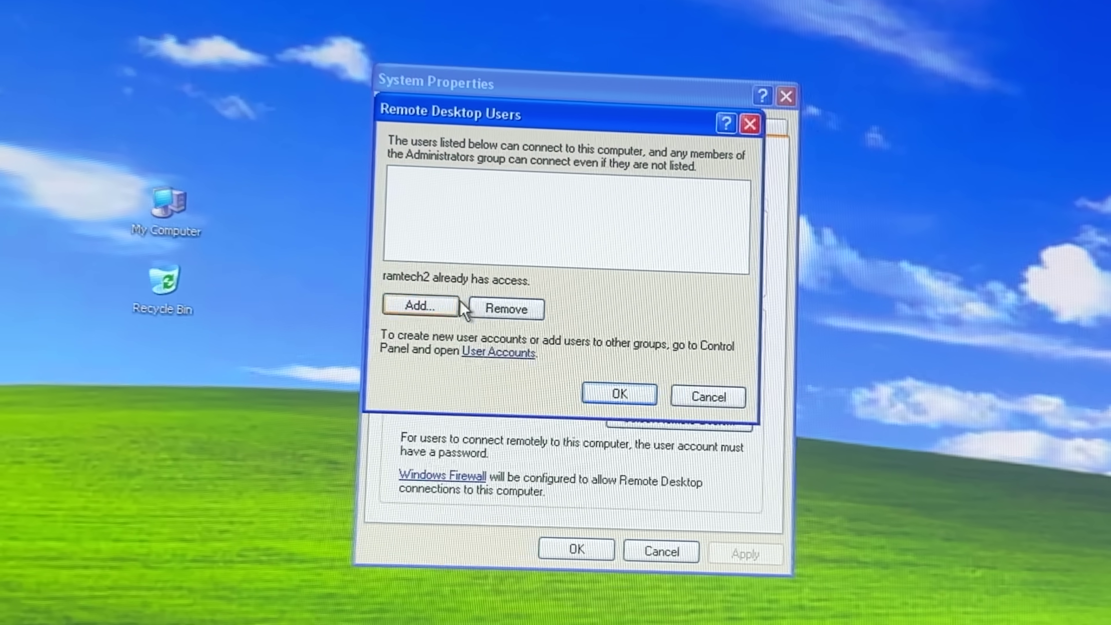
left_click(455, 306)
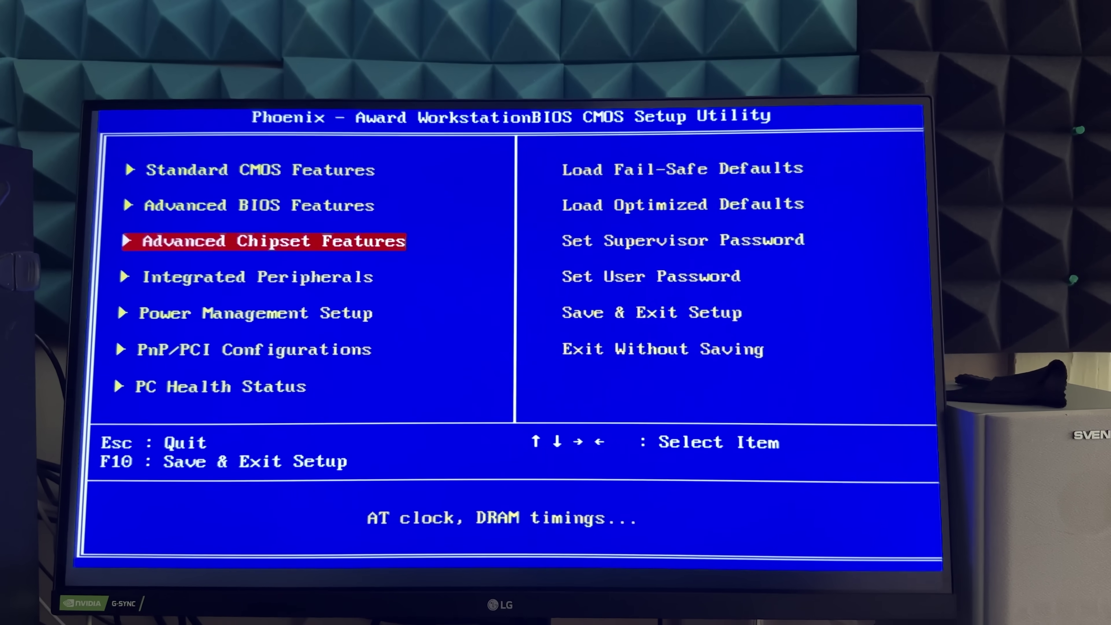
Set First Boot Device to CDROM under Advanced BIOS Features.
key("Up")
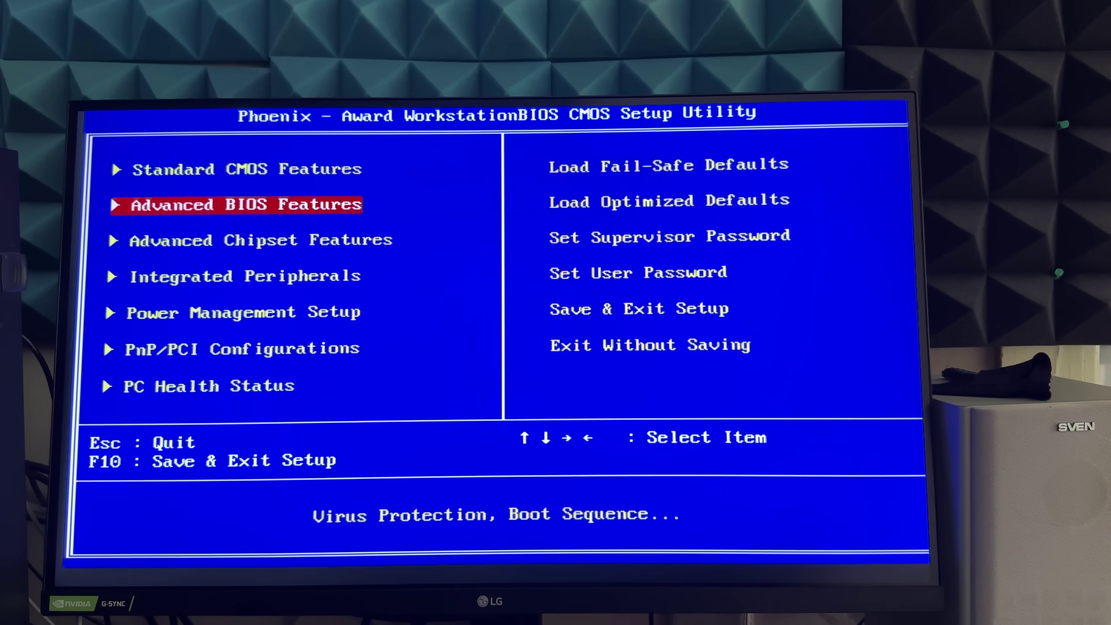
key("Return")
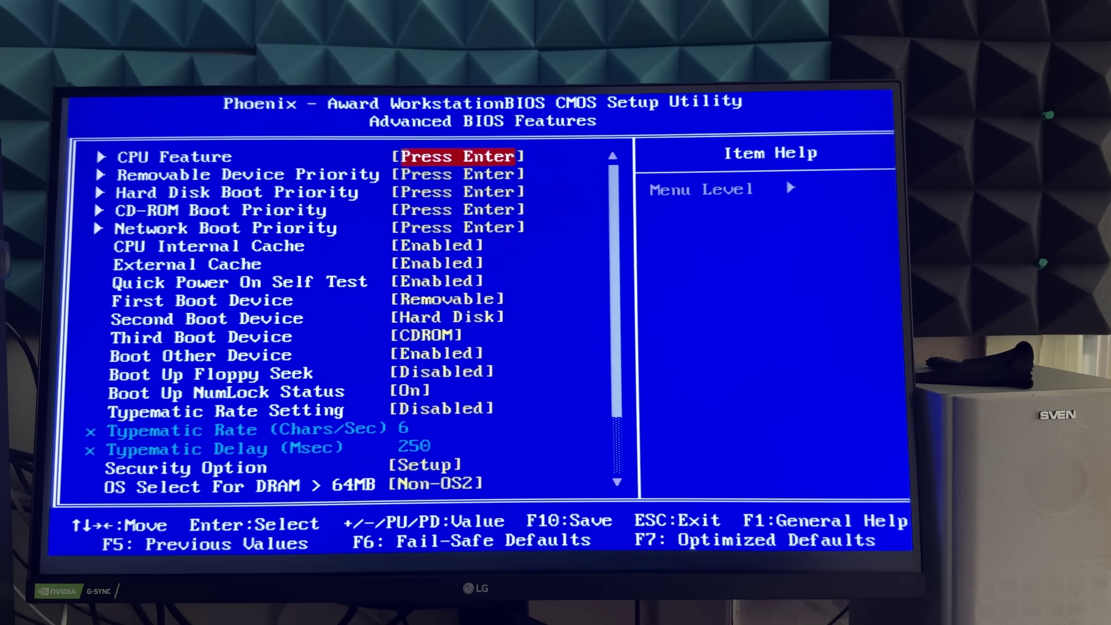
key("Down")
key("Down")
key("Down")
key("Down")
key("Down")
key("Down")
key("Down")
key("Down")
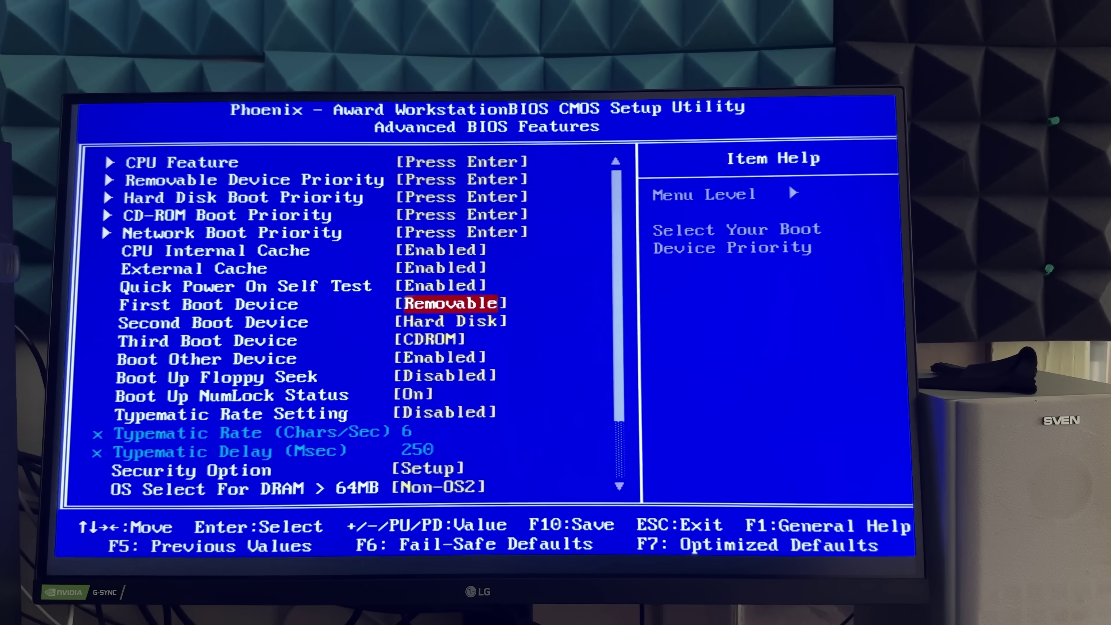
key("Return")
key("Down")
key("Down")
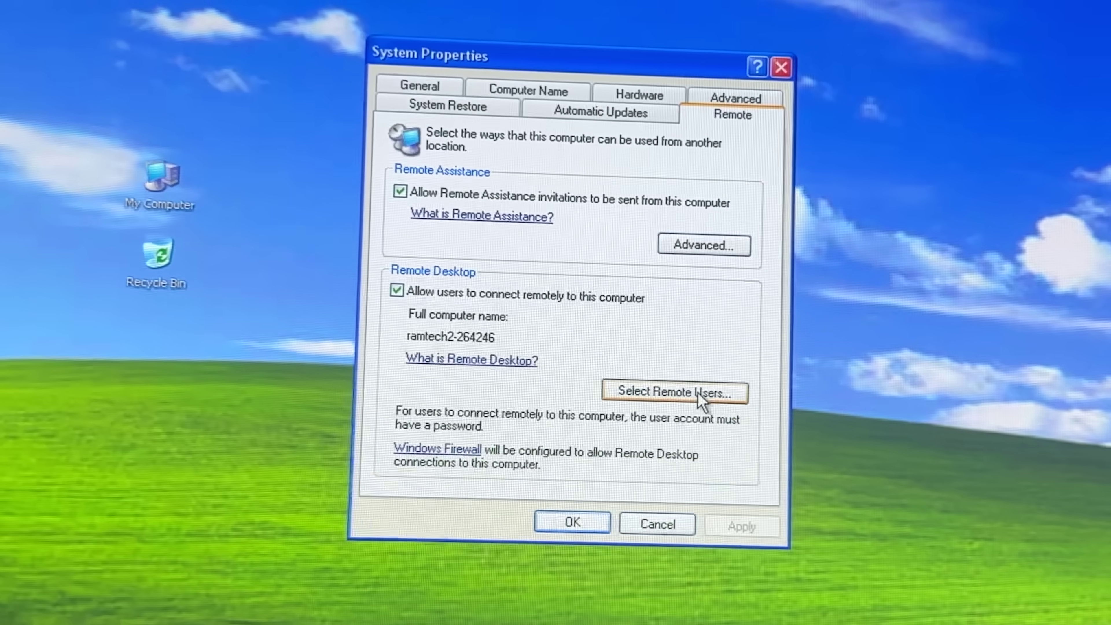
Open Remote Desktop Users, start adding a user, and set this computer as the search location.
left_click(700, 394)
left_click(455, 281)
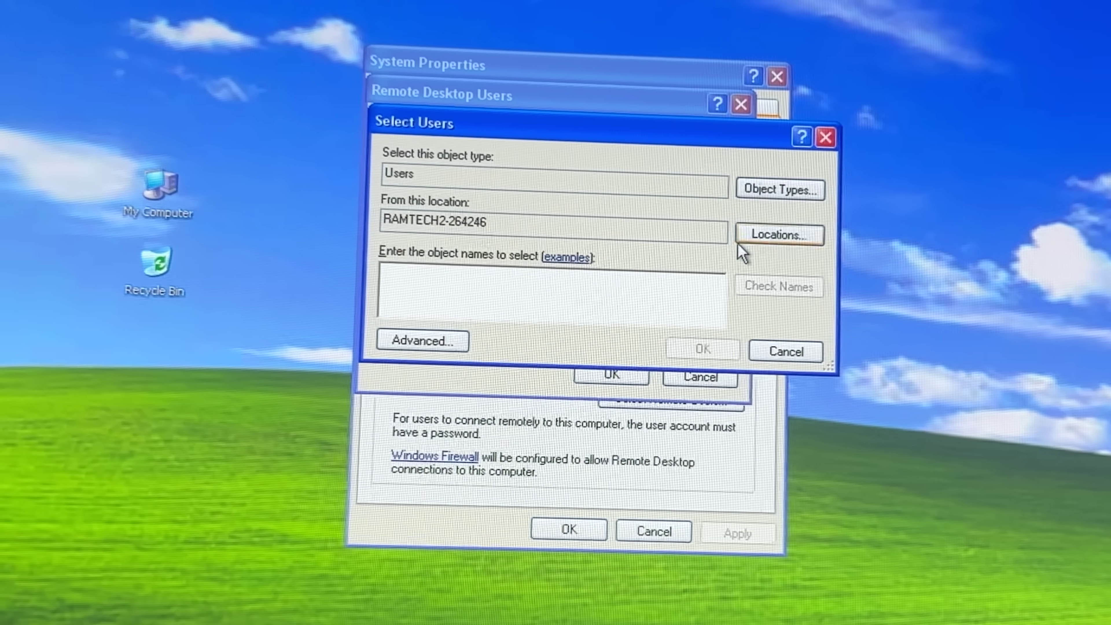
left_click(779, 232)
left_click(748, 416)
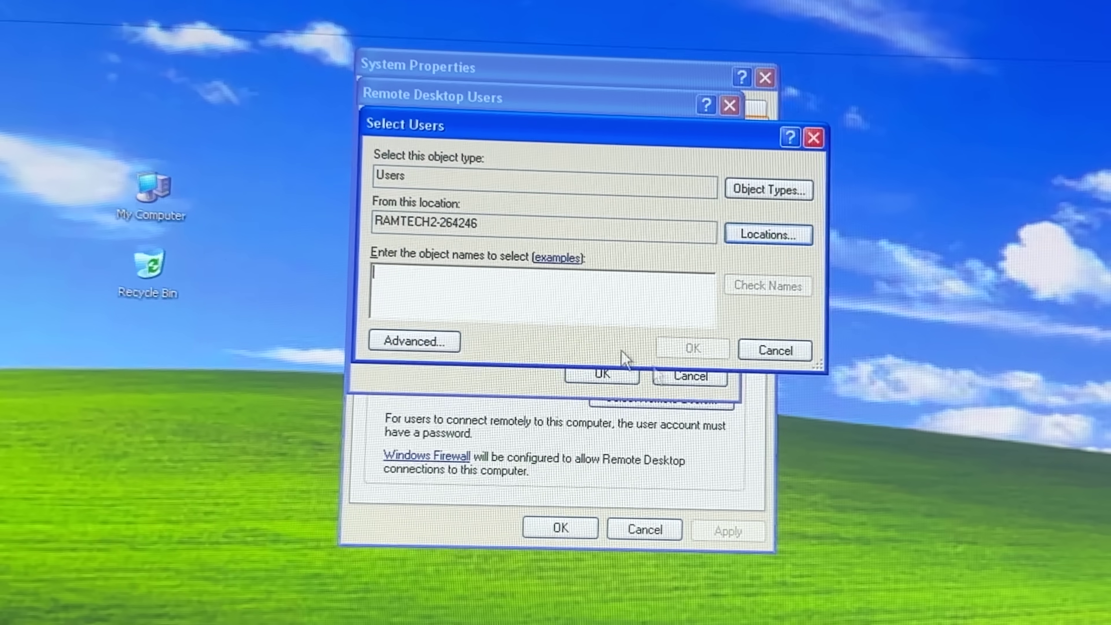
Run an advanced Find Now search for accounts and select the two shared documents folders.
left_click(422, 339)
left_click(846, 347)
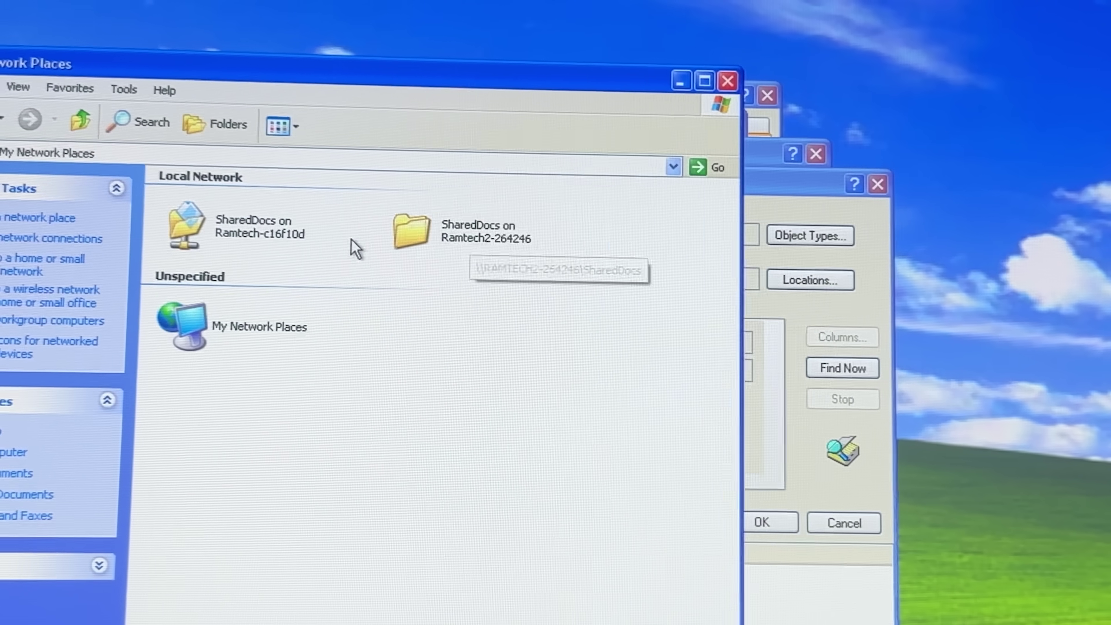
left_click(471, 230)
left_click(258, 239)
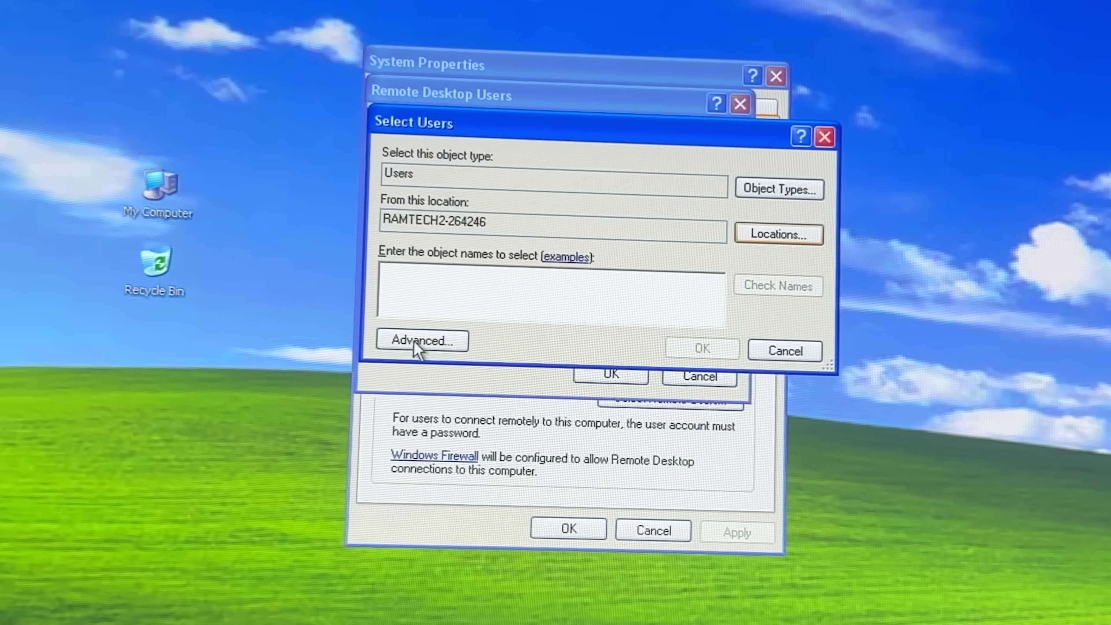
Search this computer with Advanced Find Now, reopening the search to list all local accounts.
left_click(766, 239)
left_click(746, 419)
left_click(416, 345)
left_click(831, 342)
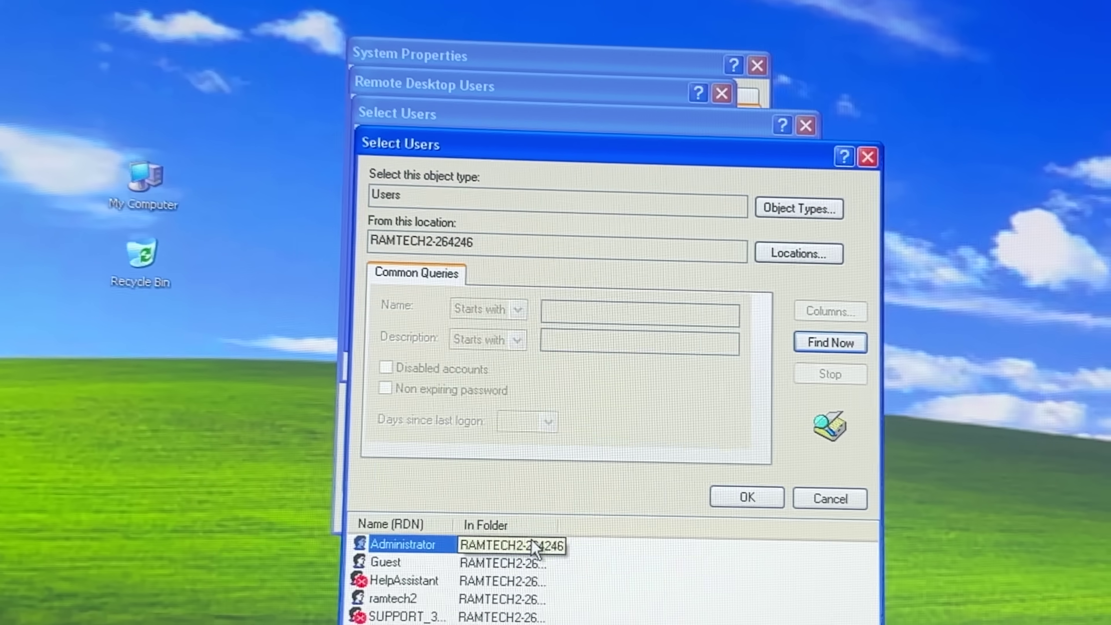
left_click(828, 491)
left_click(410, 334)
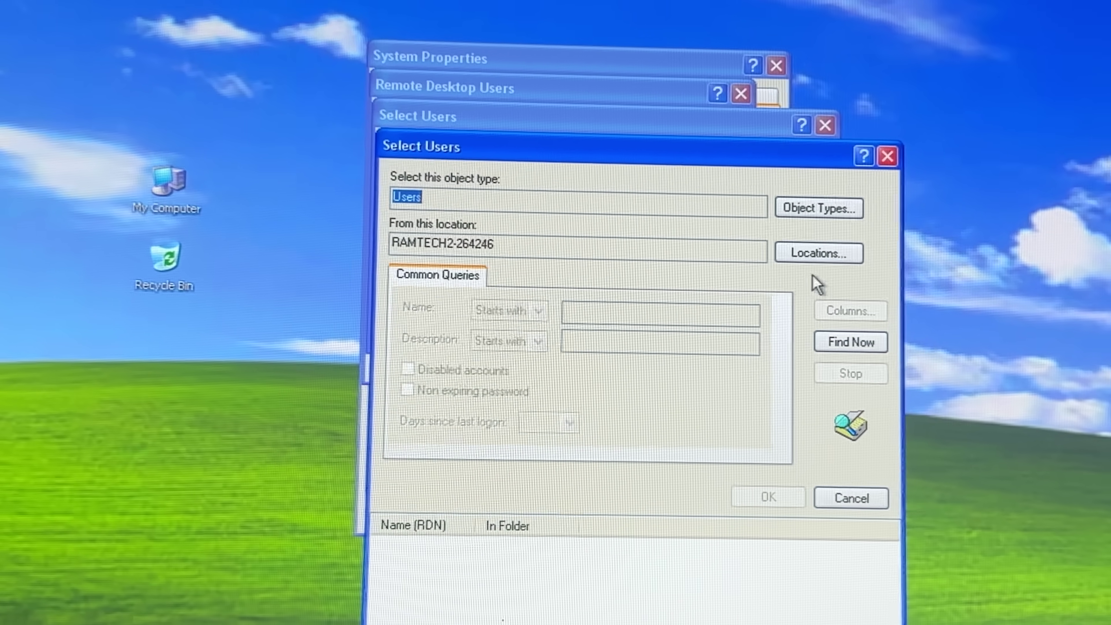
left_click(849, 333)
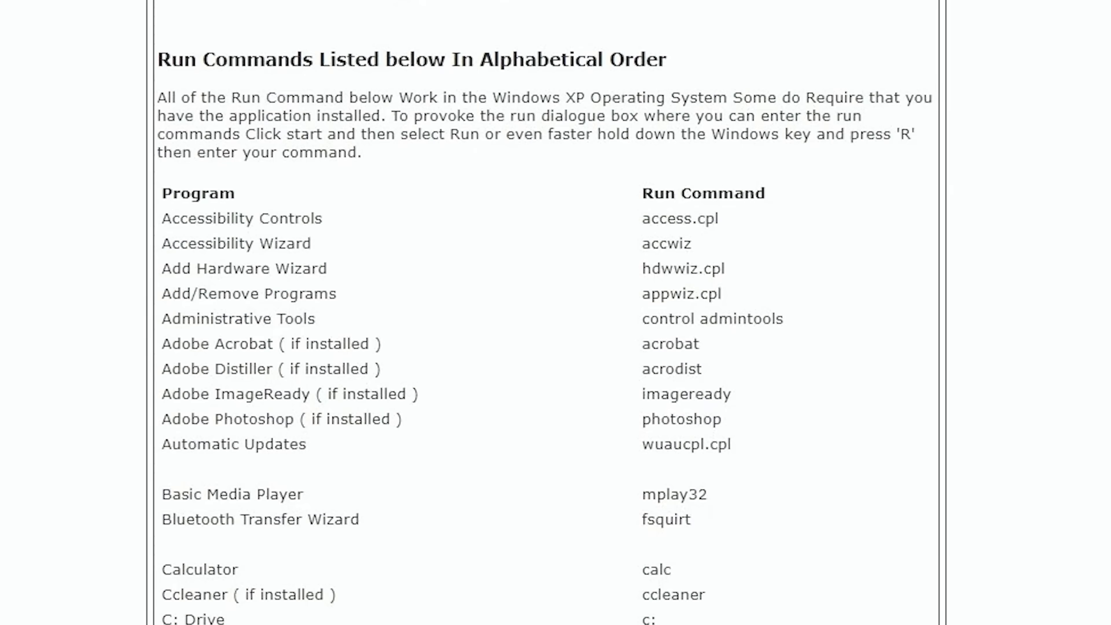
scroll(315, 361, "down", 20)
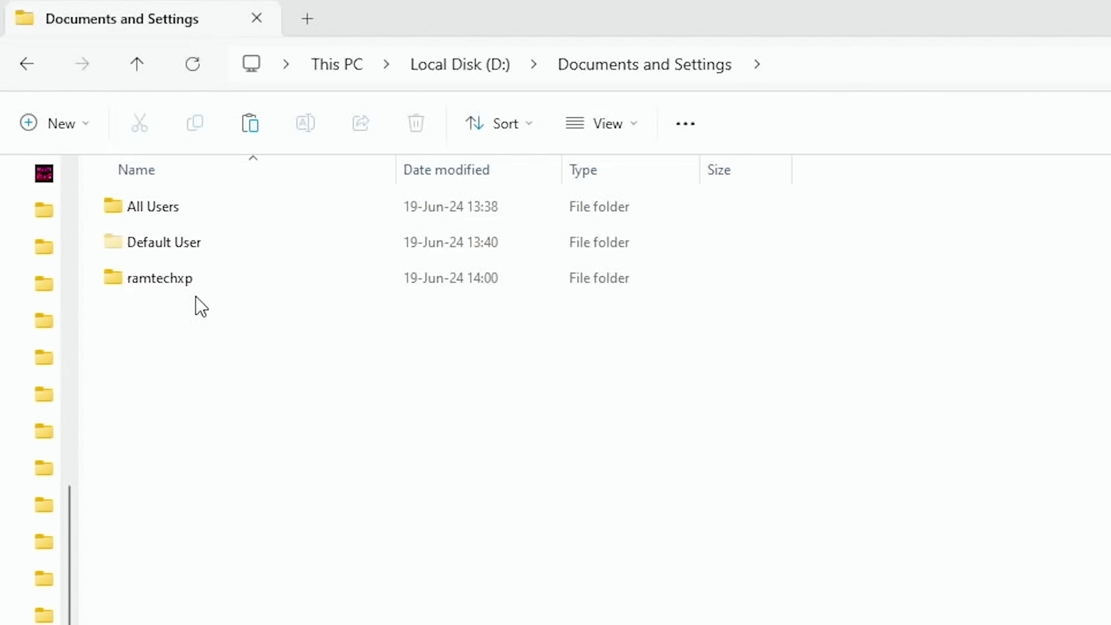
Open the XP user's profile folder, then its Start Menu and Programs folders.
left_click(194, 291)
double_click(183, 288)
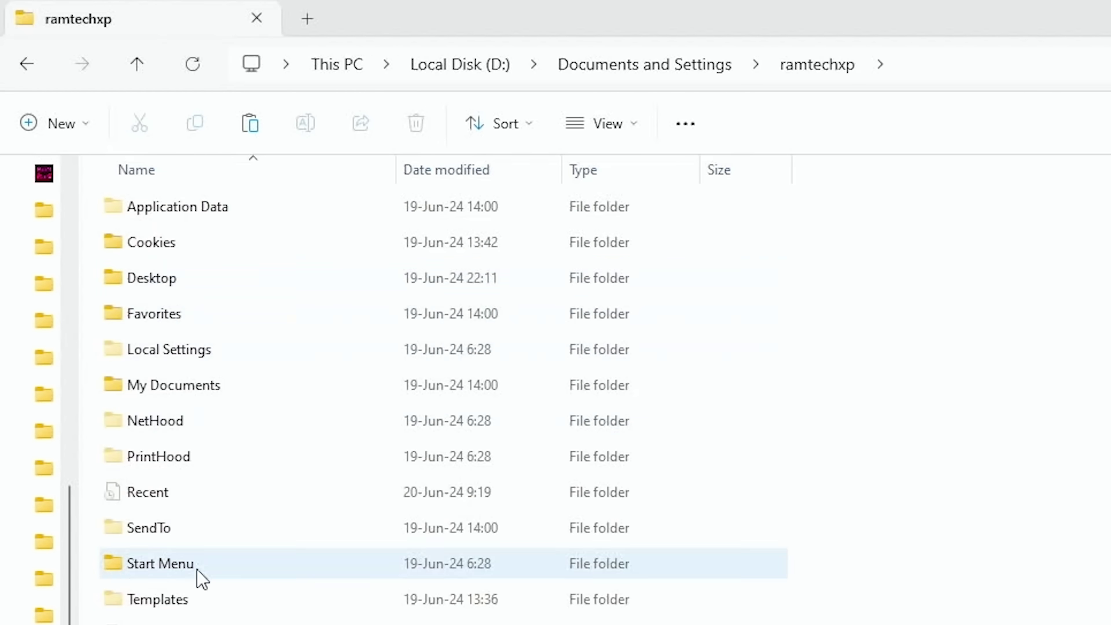
double_click(198, 569)
double_click(192, 213)
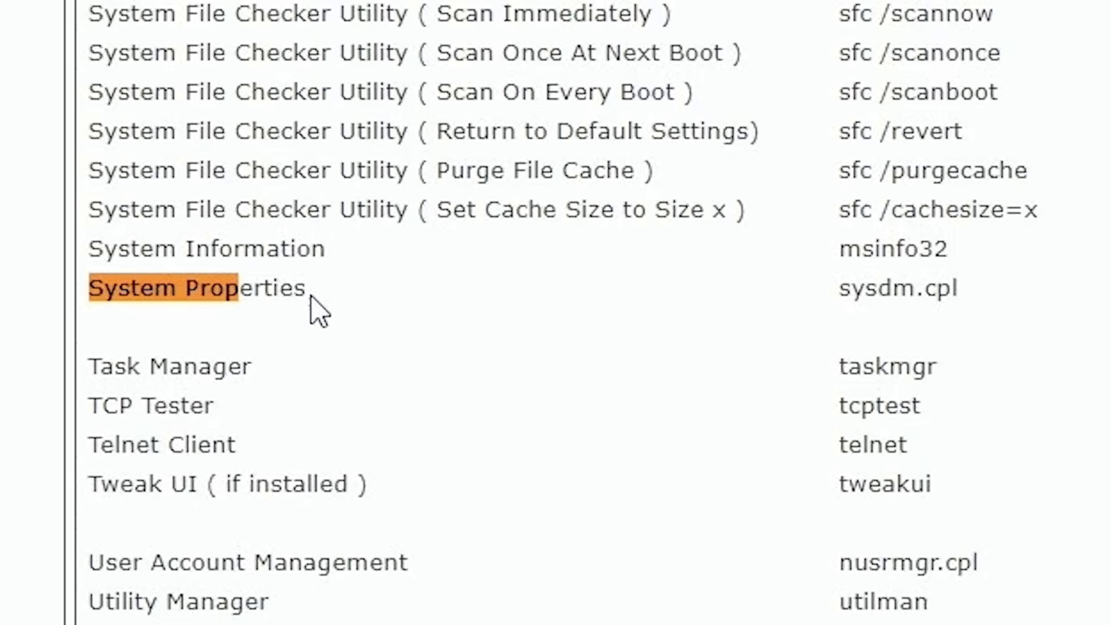
Select the sysdm.cpl command name, then open Start Menu, Programs and Startup folders.
left_click_drag(967, 288, 813, 298)
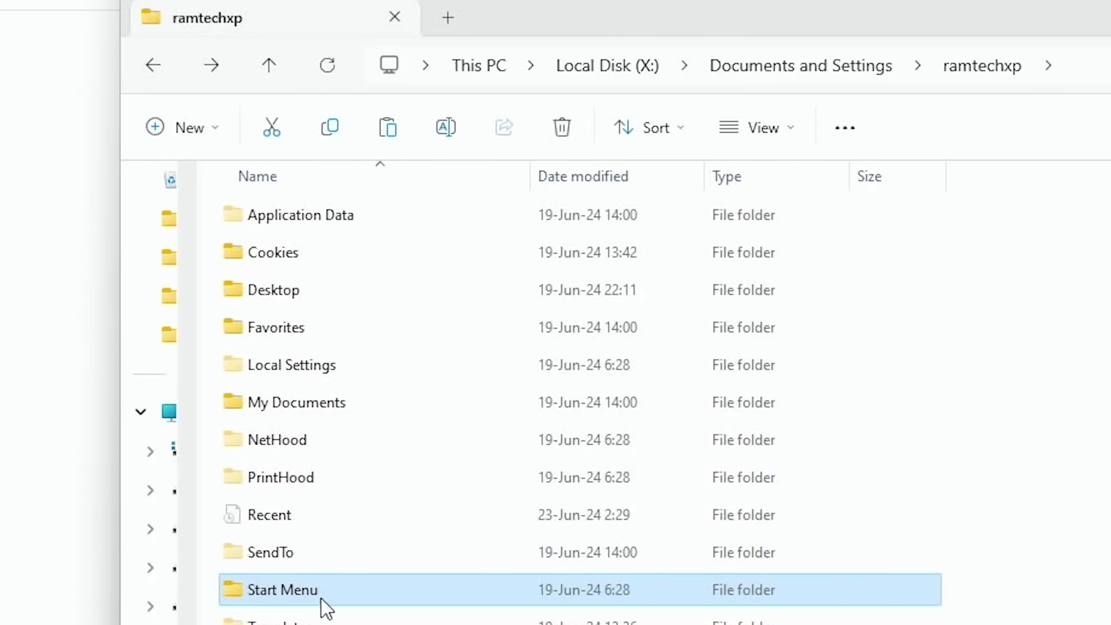
double_click(323, 599)
double_click(313, 221)
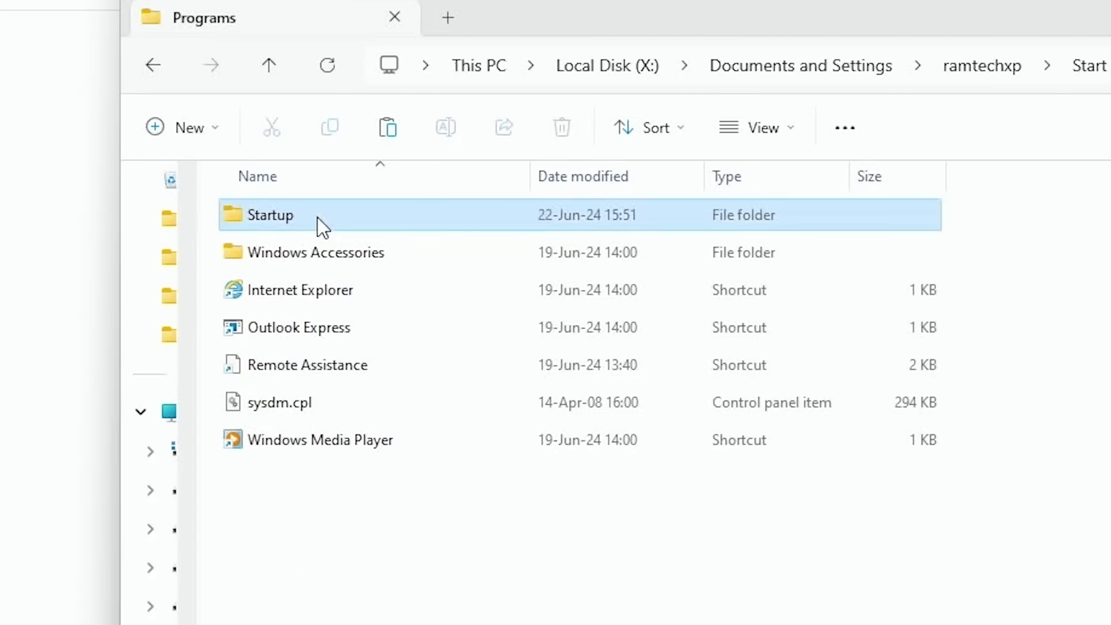
double_click(317, 221)
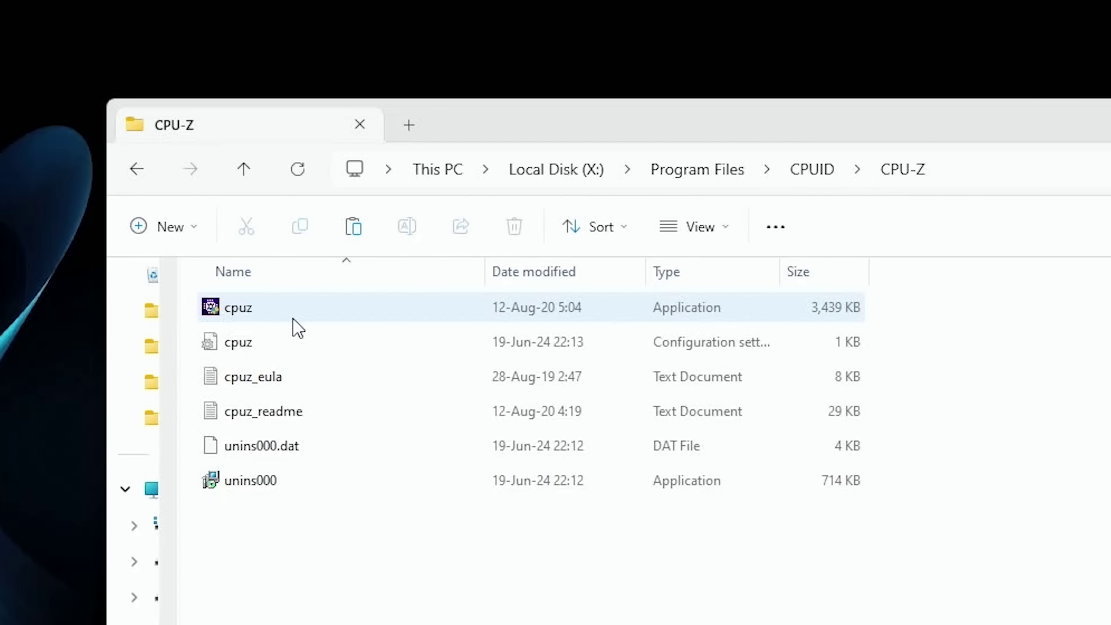
Create a cpuz.exe shortcut and place it in the Startup folder so CPU-Z launches at login.
mouse_move(297, 328)
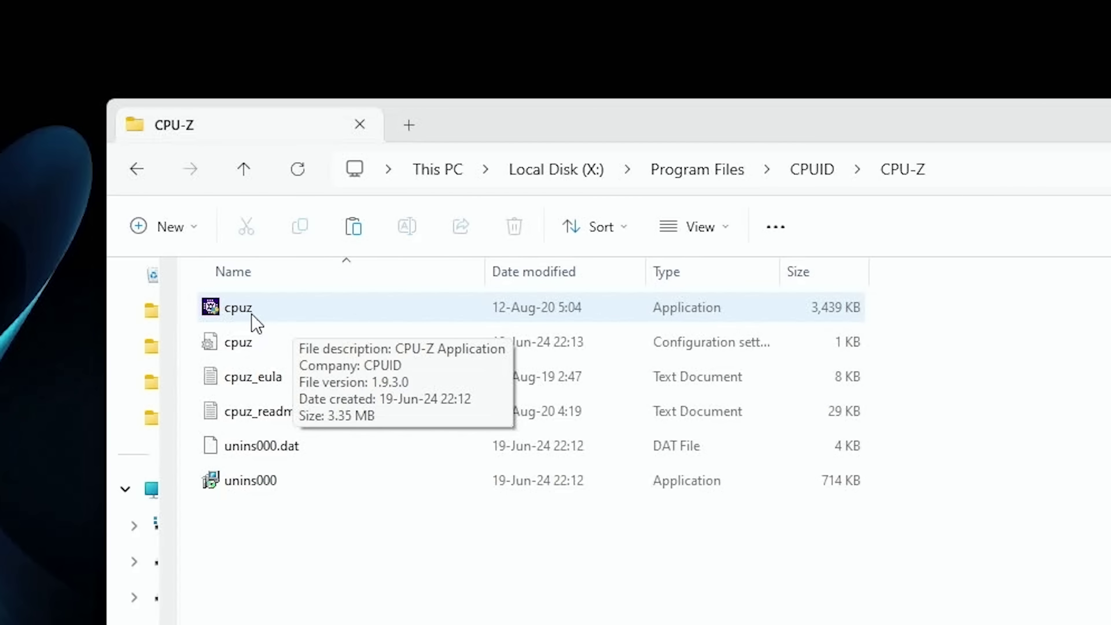
left_click(260, 315)
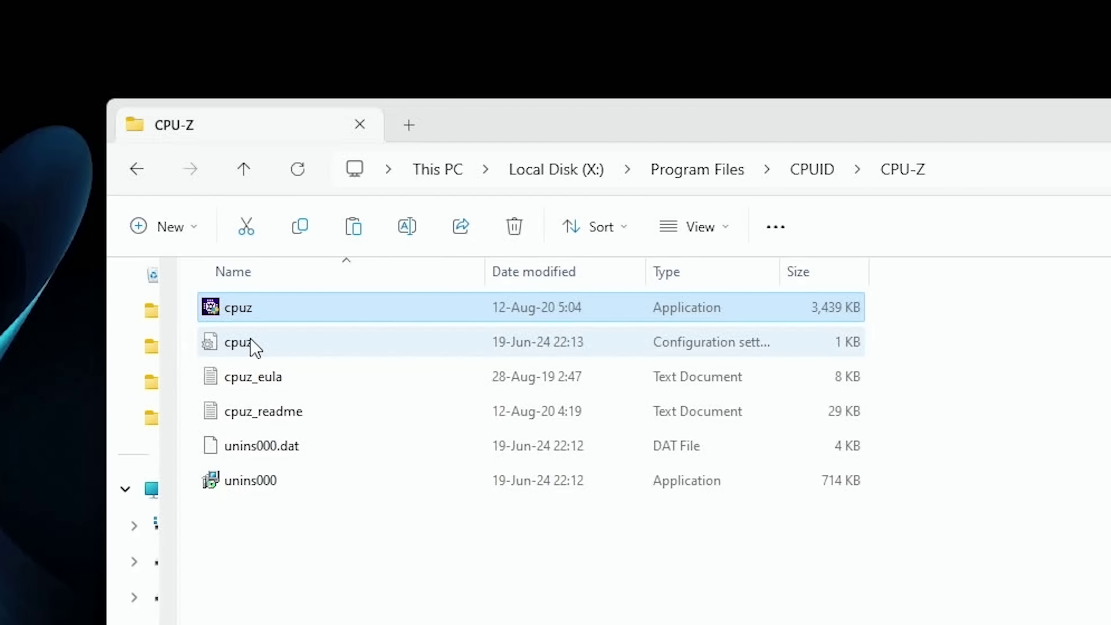
mouse_move(258, 319)
right_click(264, 322)
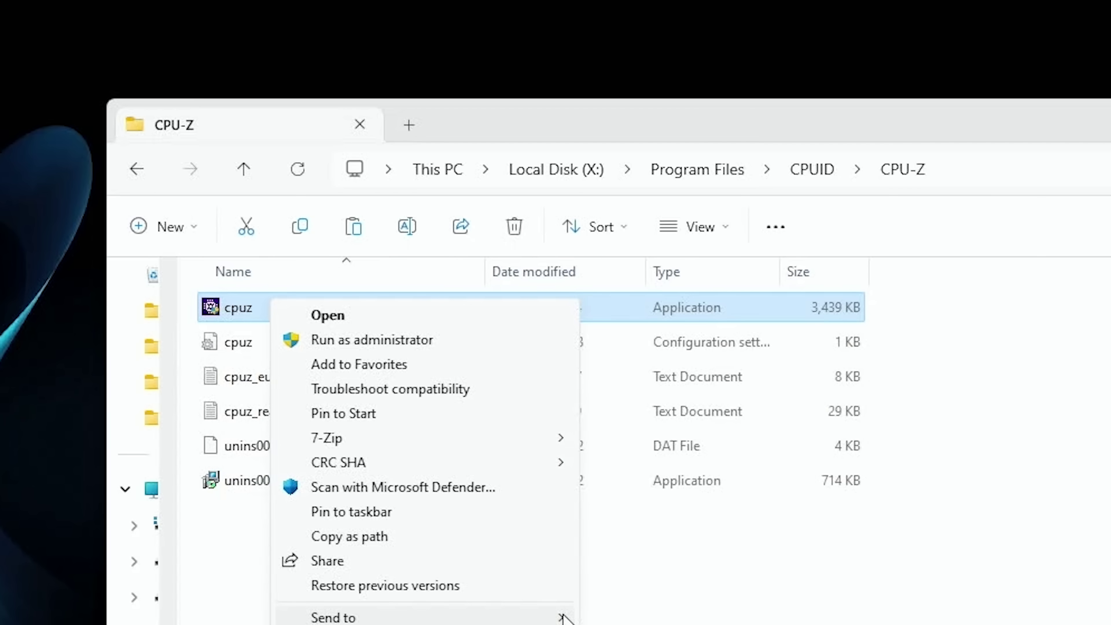
mouse_move(563, 618)
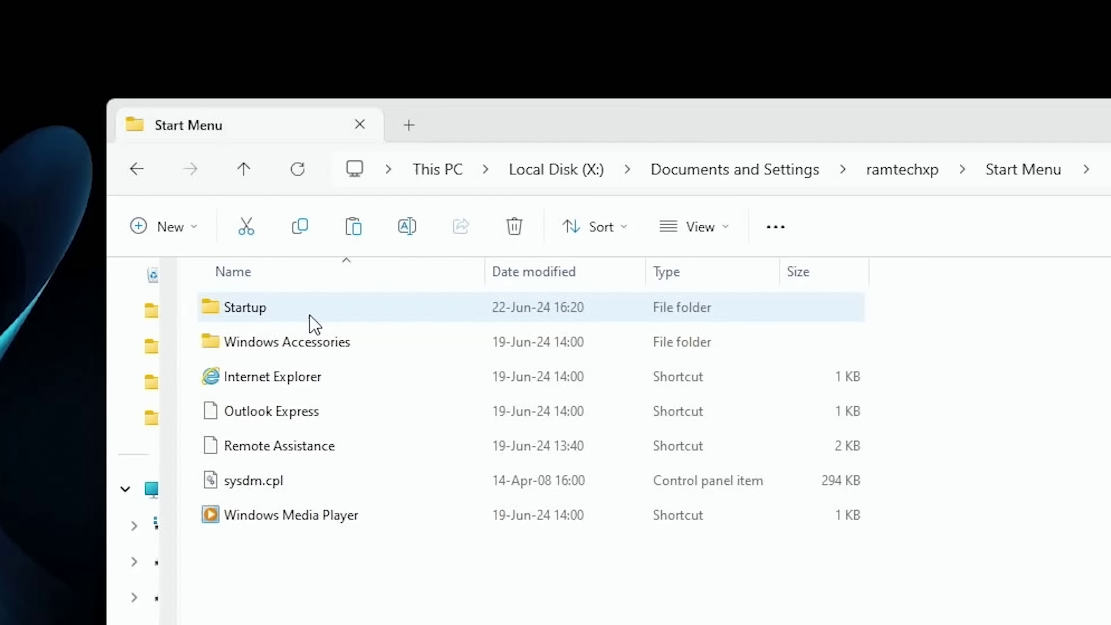
double_click(313, 320)
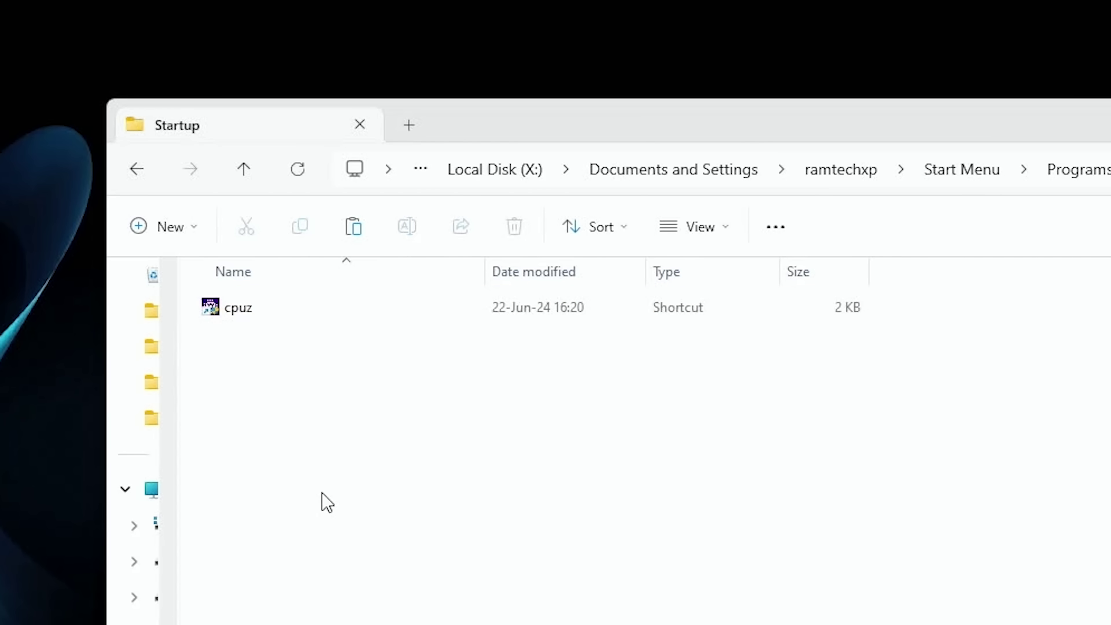
left_click(404, 482)
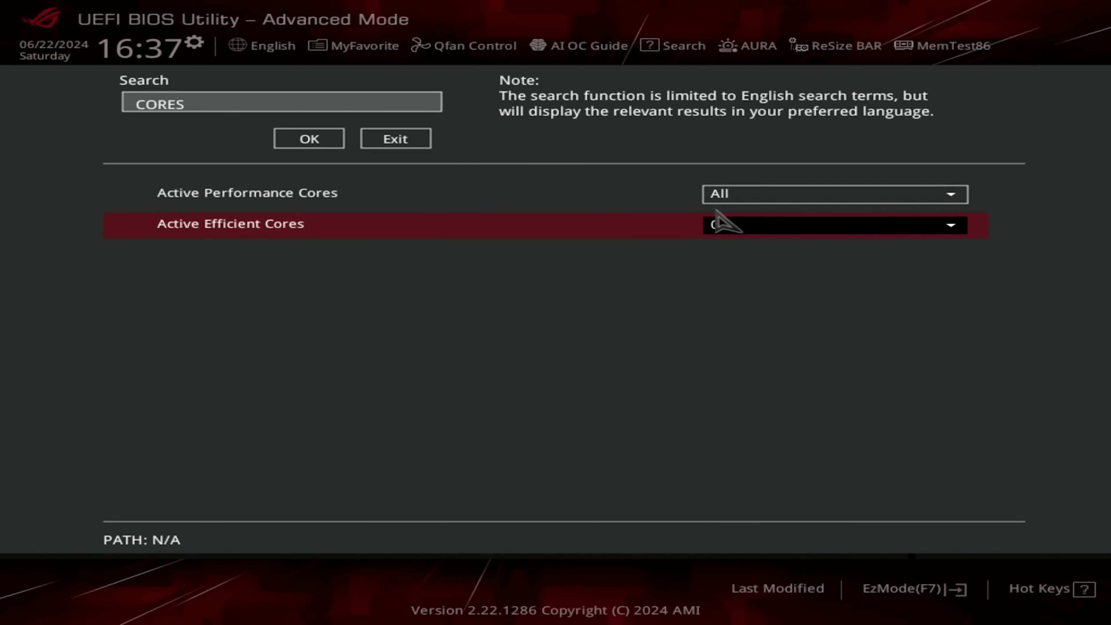
Choose 0 in the Active Efficient Cores dropdown.
left_click(719, 221)
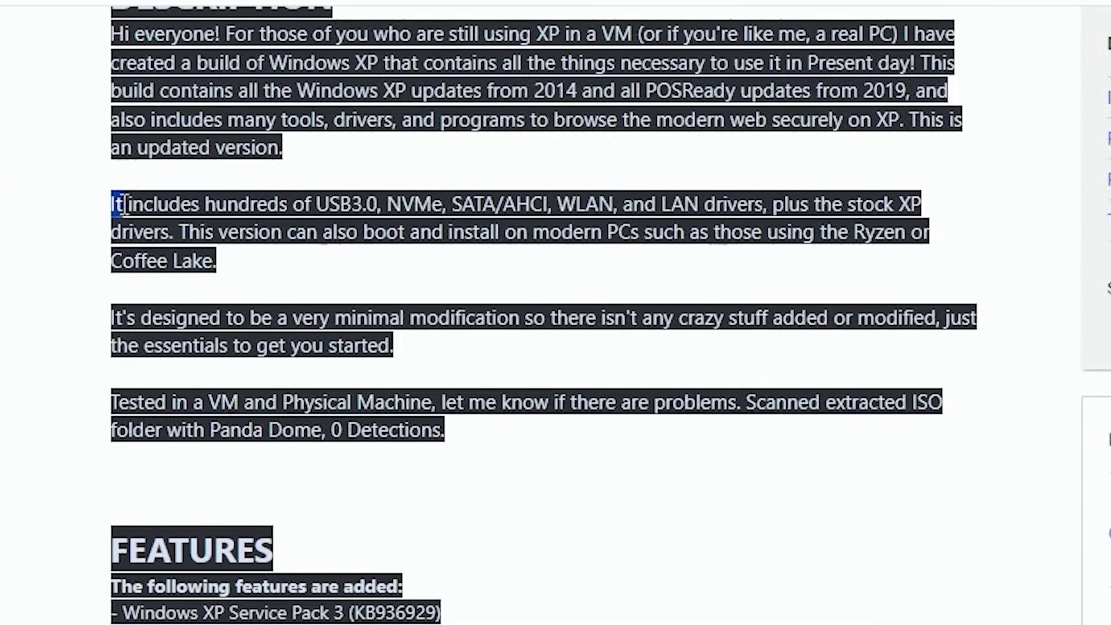
Highlight the description lines about bundled USB3.0, SATA/AHCI, WLAN and LAN drivers, then deselect.
left_click_drag(125, 204, 371, 208)
left_click(431, 212)
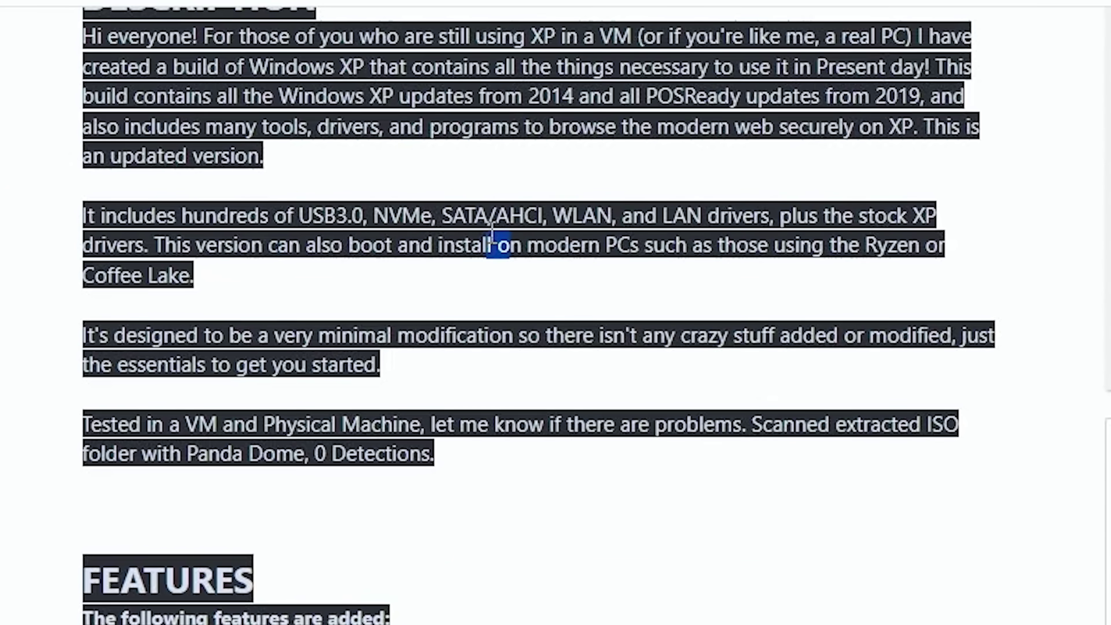
left_click_drag(467, 214, 873, 219)
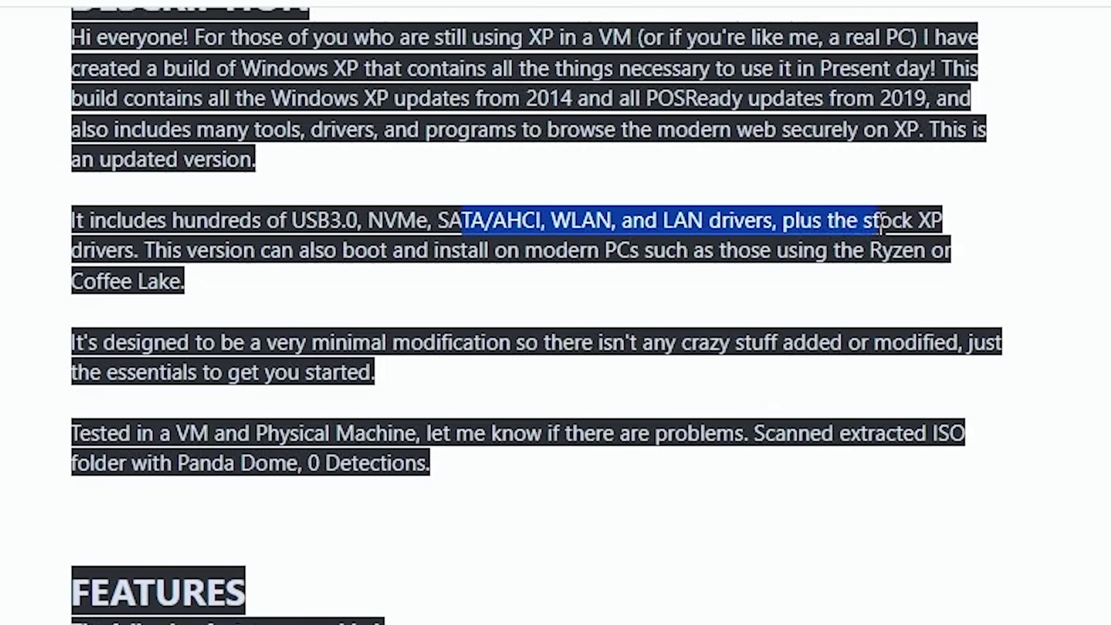
left_click(285, 279)
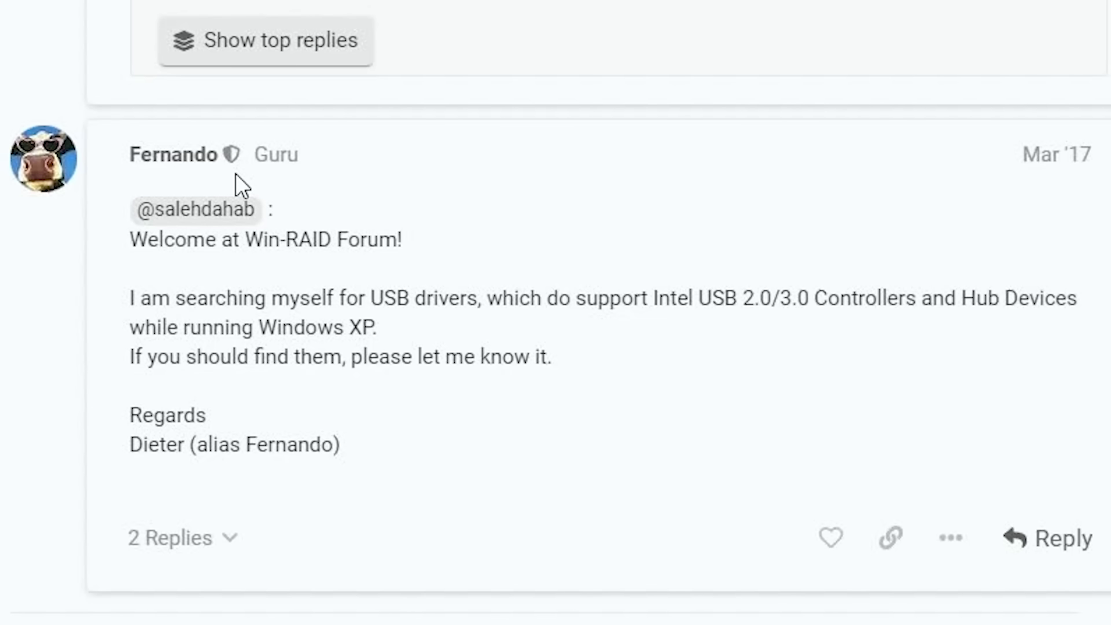
Highlight the thread title, usernames and the reply recommending XP2ESD.
left_click_drag(168, 155, 220, 151)
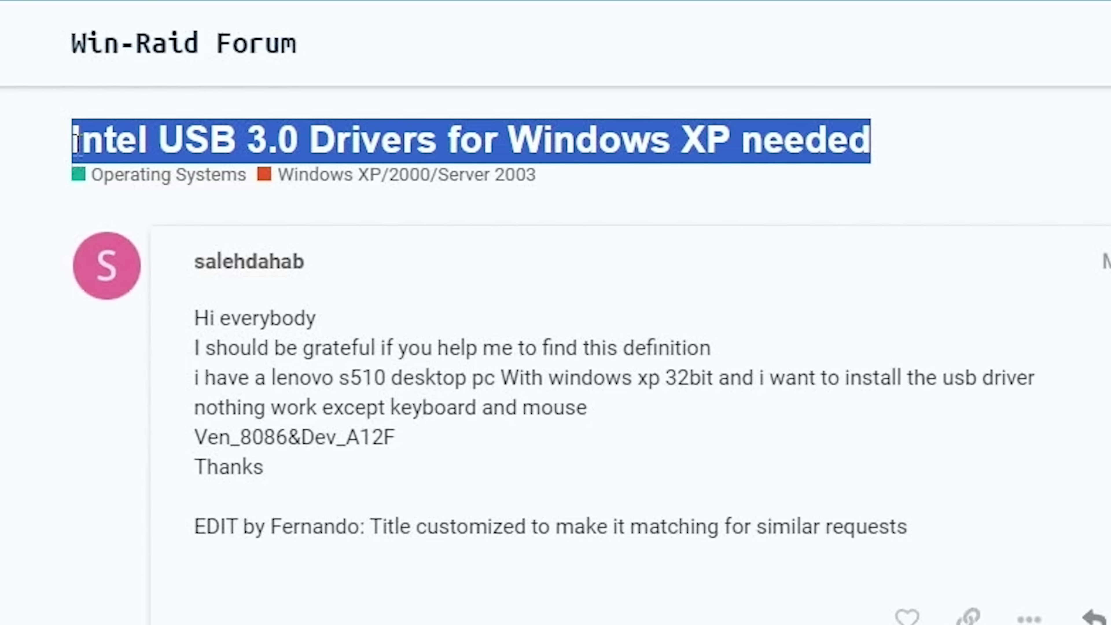
left_click_drag(76, 142, 17, 151)
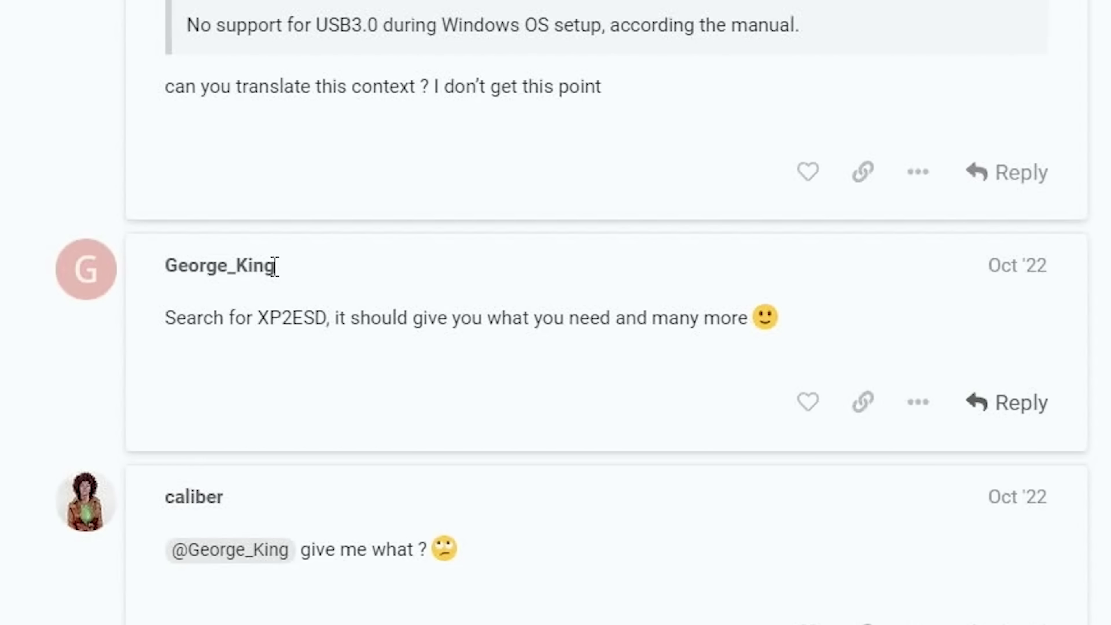
left_click_drag(264, 276, 177, 276)
left_click_drag(165, 318, 732, 339)
left_click_drag(258, 317, 326, 331)
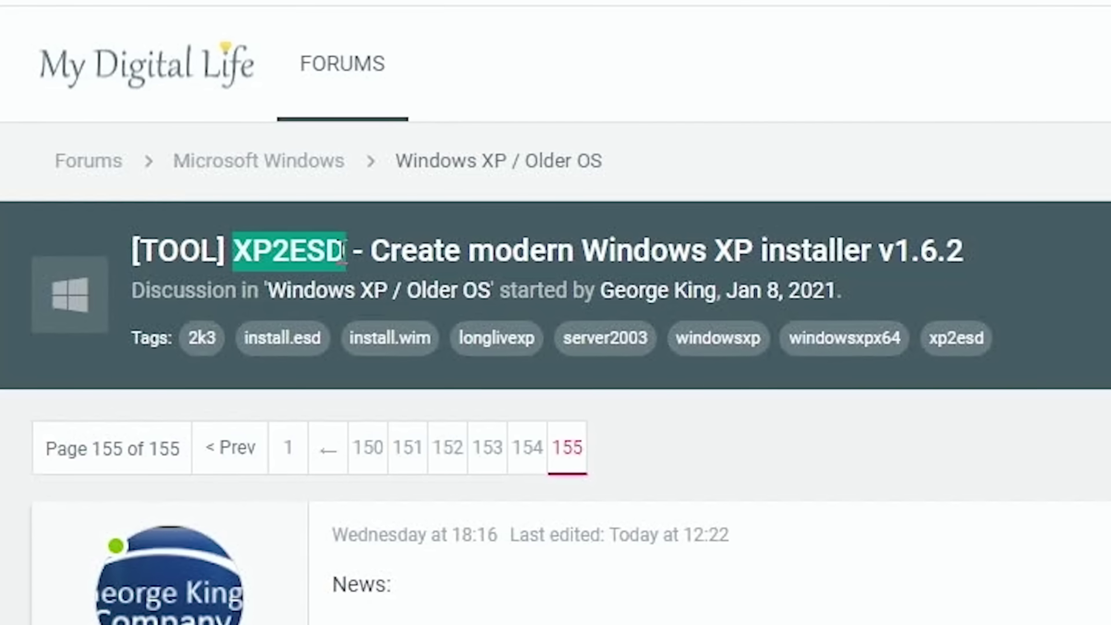
Clear the XP2ESD text highlight in the thread title.
left_click(355, 251)
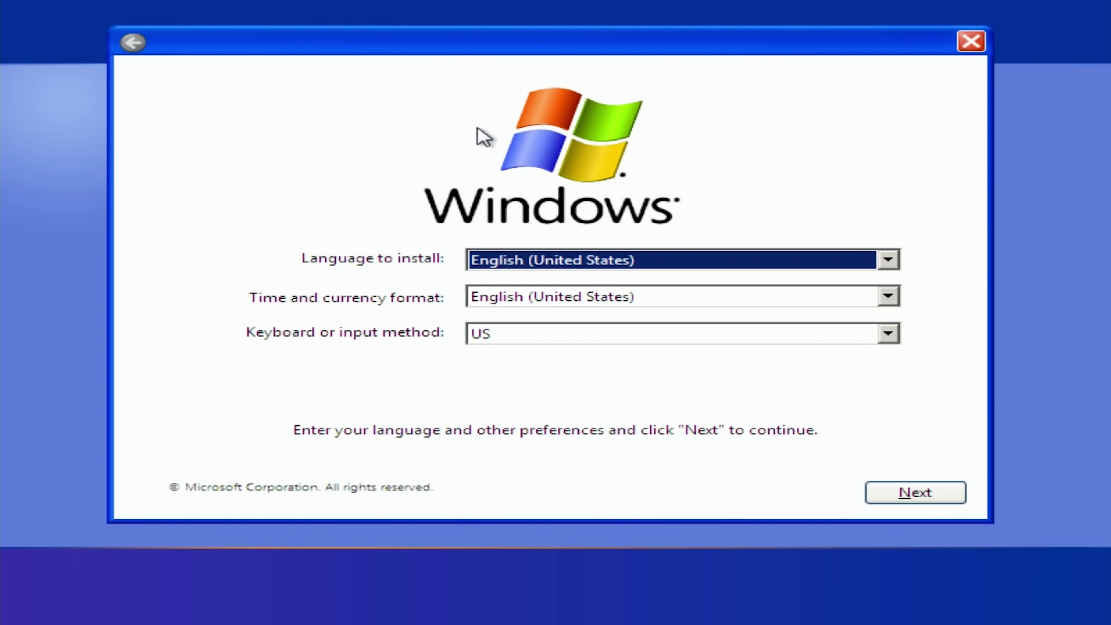
Keep English (United States), pick Windows XP Professional Volume License (en-US) x86, and accept the license.
left_click(905, 494)
left_click(516, 268)
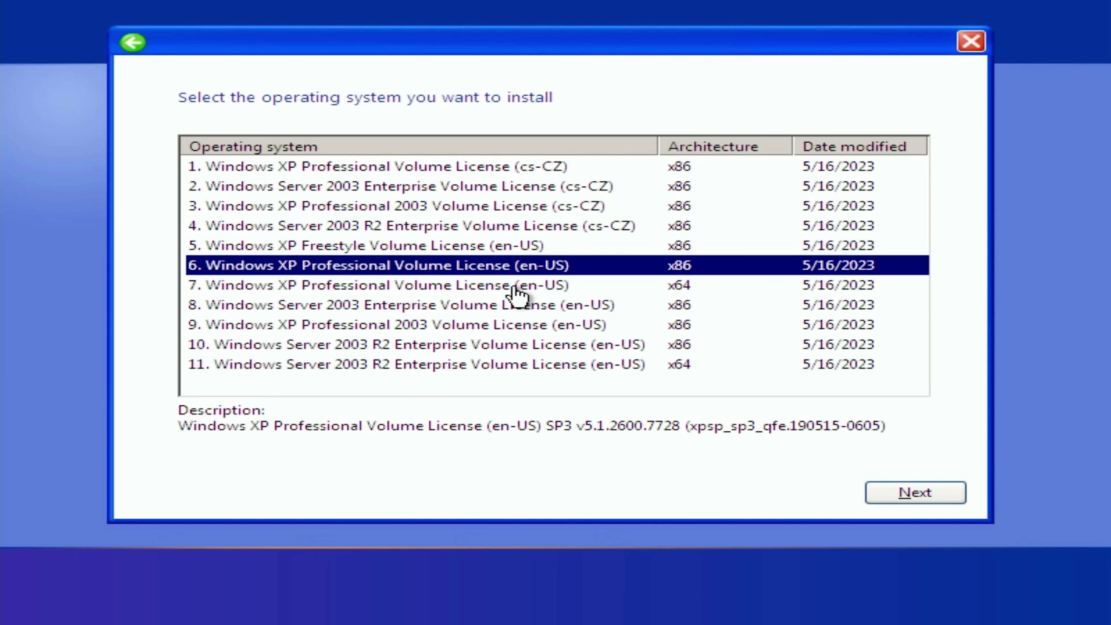
left_click(486, 285)
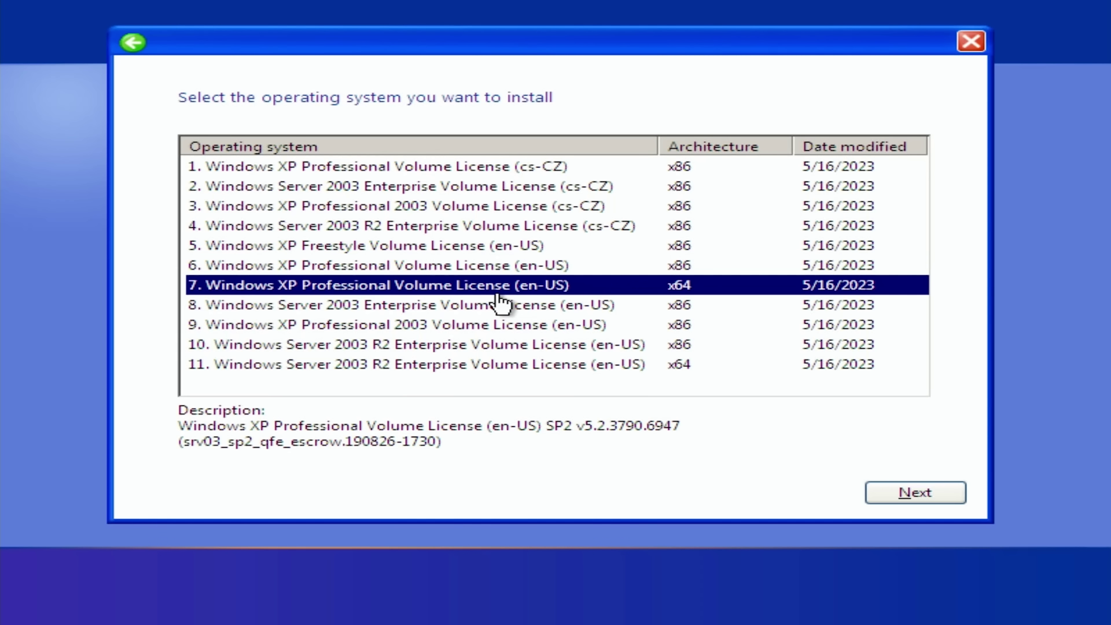
left_click(548, 268)
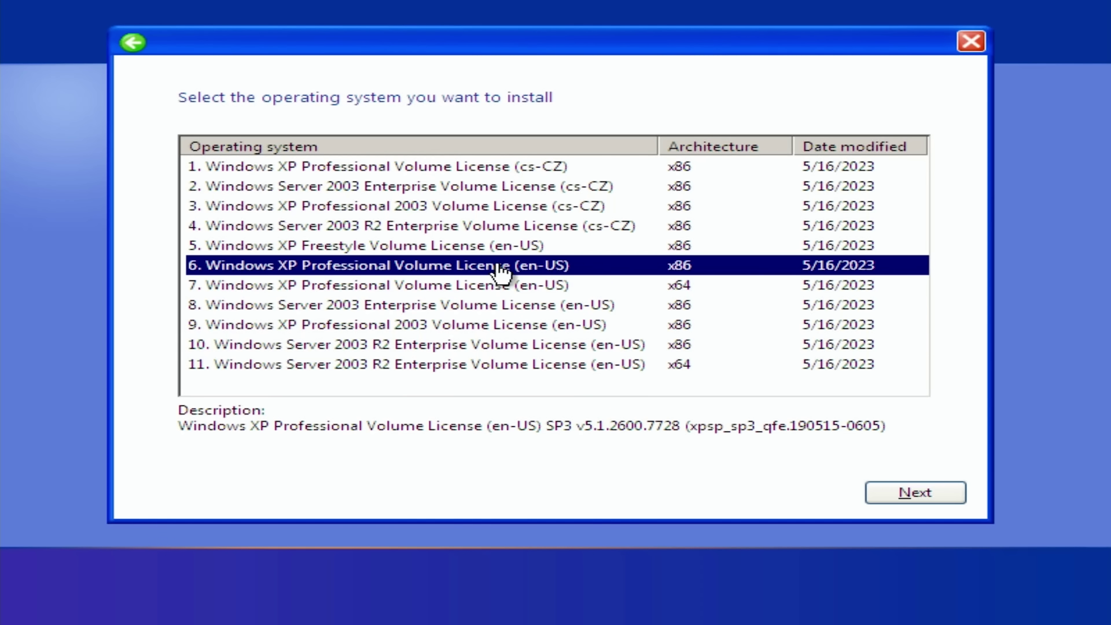
left_click(915, 497)
left_click(278, 431)
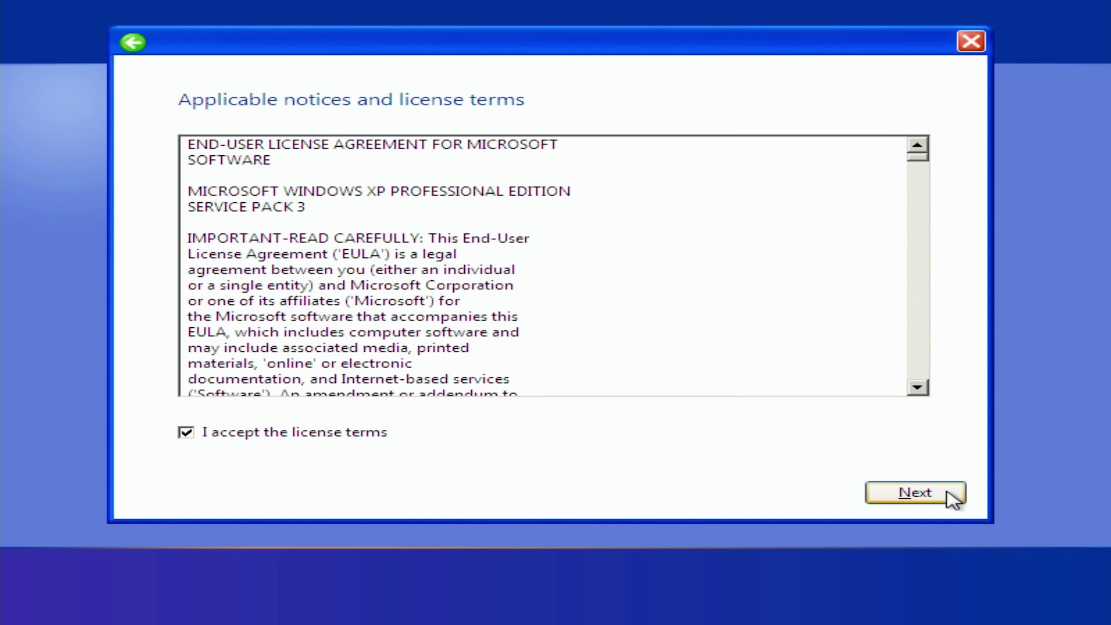
Choose a Custom install onto Drive 0 Unallocated Space and start copying Windows files.
left_click(909, 497)
left_click(446, 302)
mouse_move(932, 317)
left_mouse_down()
mouse_move(942, 298)
mouse_move(934, 259)
mouse_move(925, 325)
mouse_move(925, 241)
mouse_move(925, 328)
left_mouse_up()
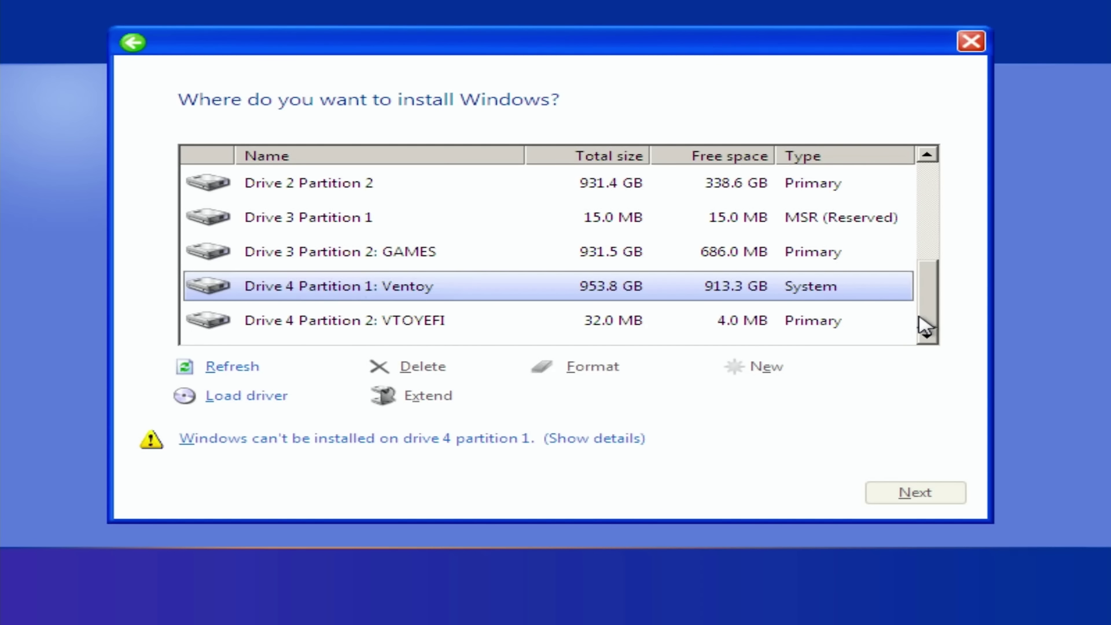
key("Home")
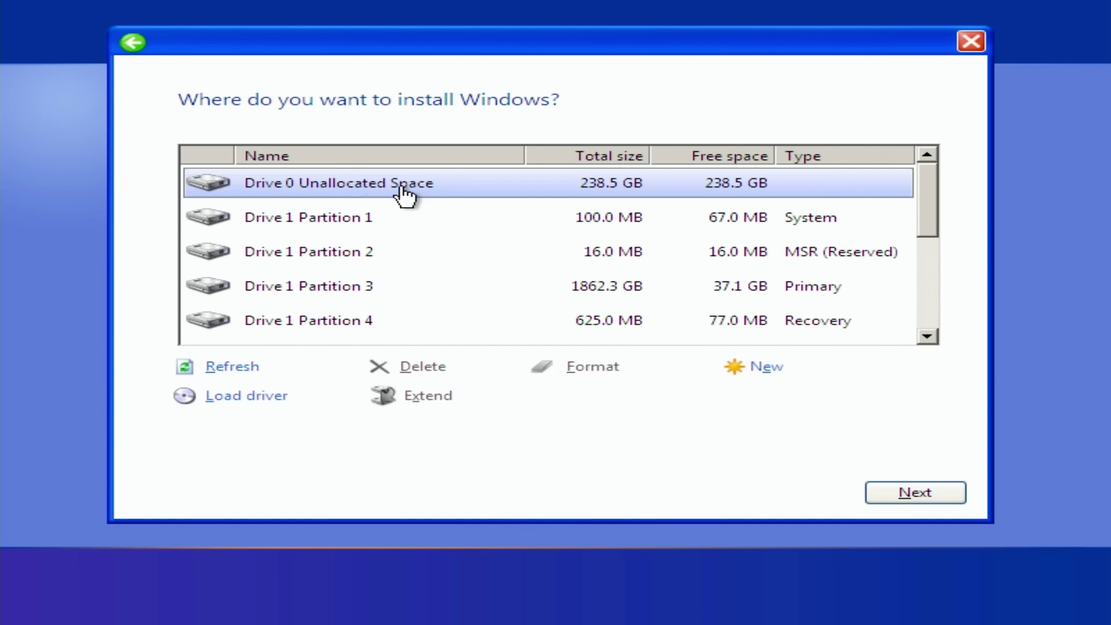
left_click(897, 493)
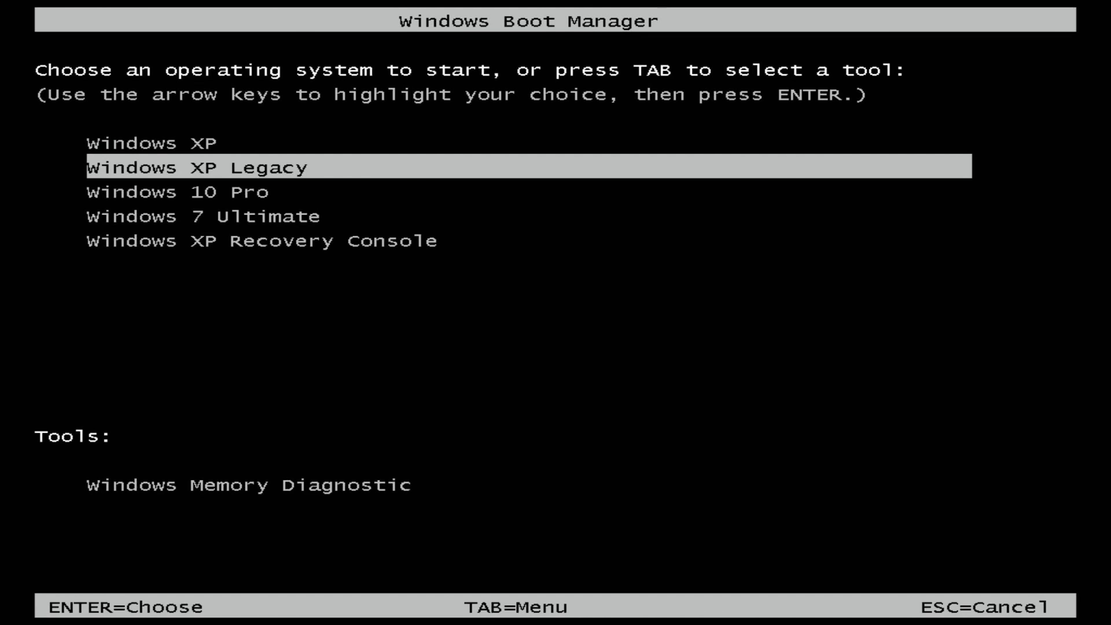
Boot Windows XP Legacy with computer type 6. Multiprocessor PC with MPS.
key("Return")
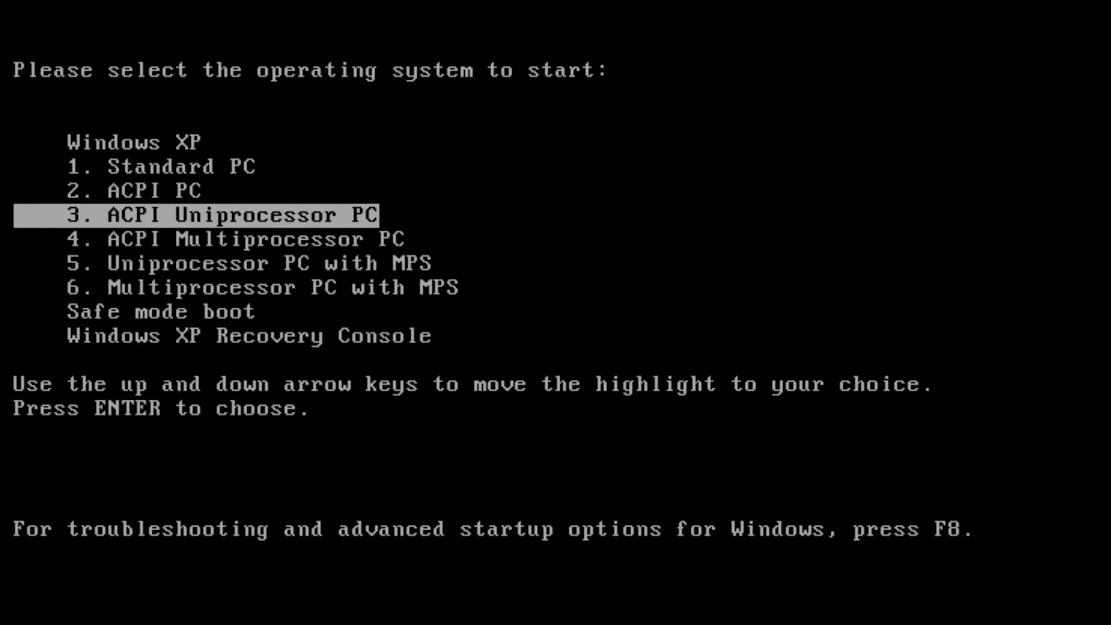
key("Down")
key("Down")
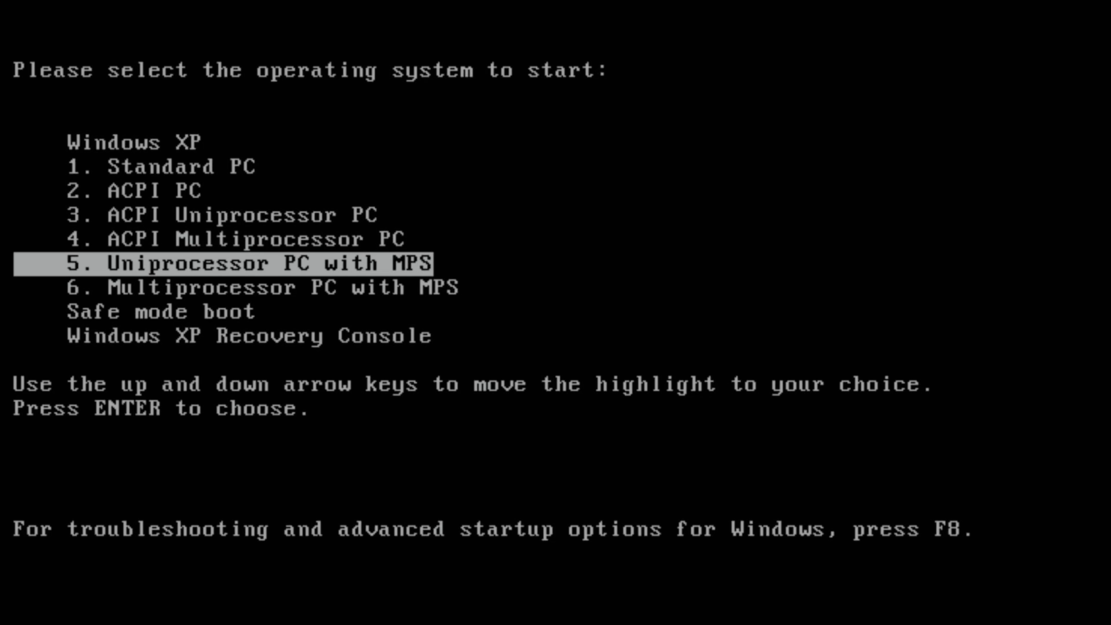
key("Down")
key("Up")
key("Down")
key("Up")
key("Down")
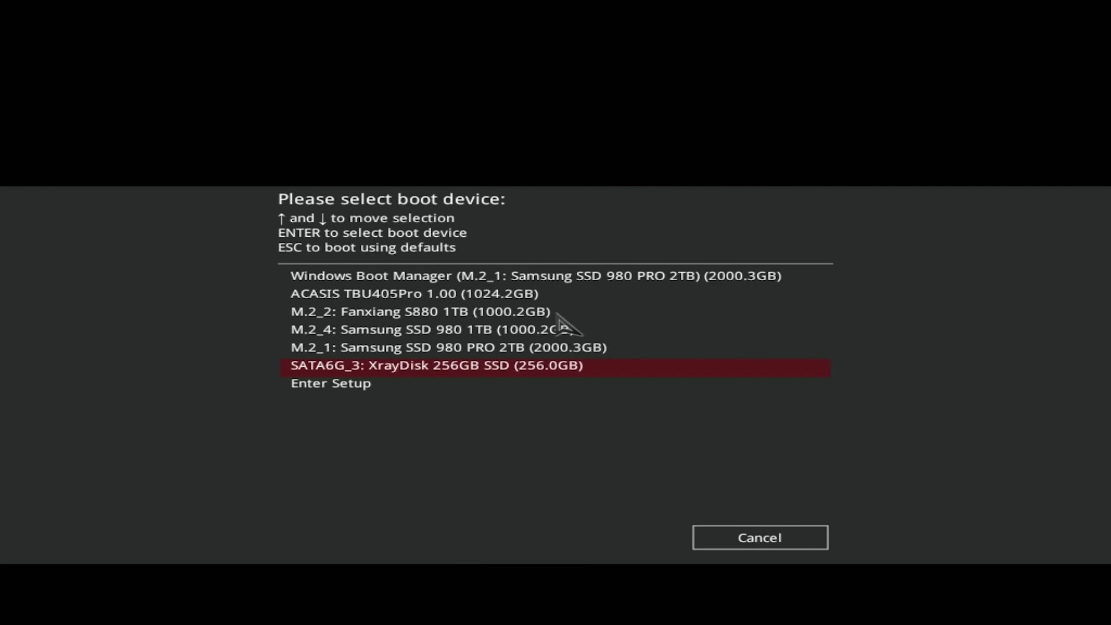
Boot the XrayDisk 256GB SSD into Windows XP Legacy, then subscribe to the channel with all notifications on.
key("Return")
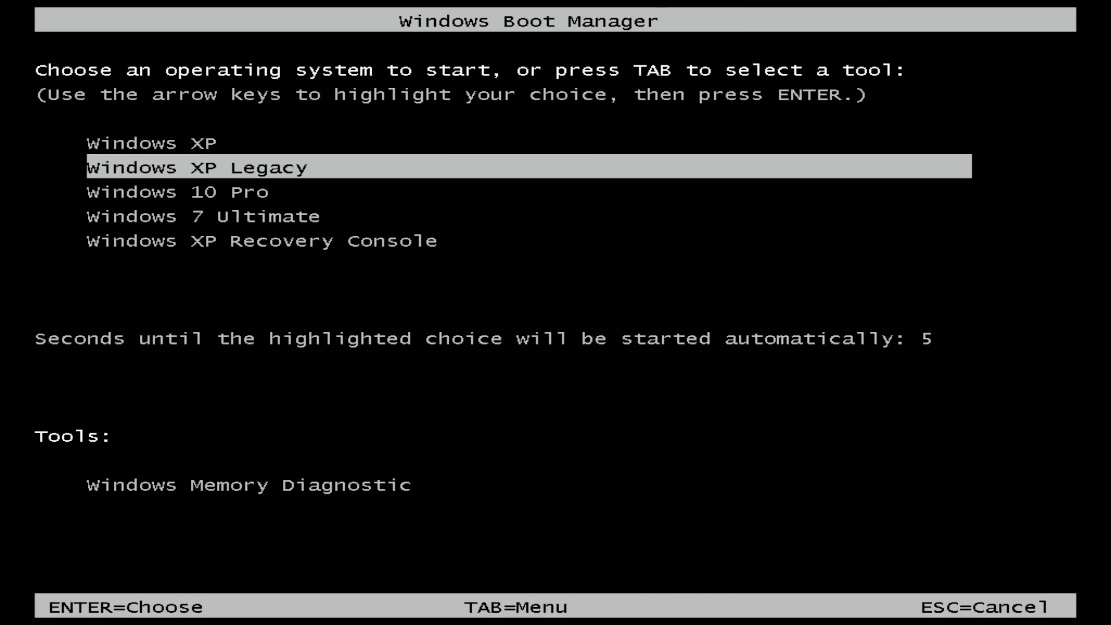
key("space")
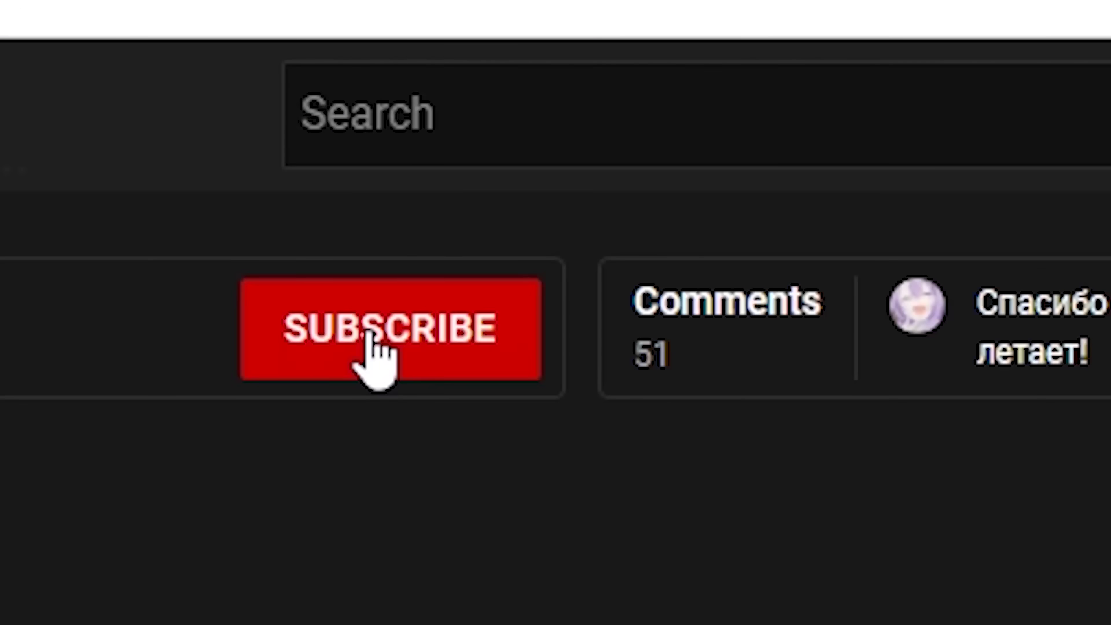
left_click(367, 334)
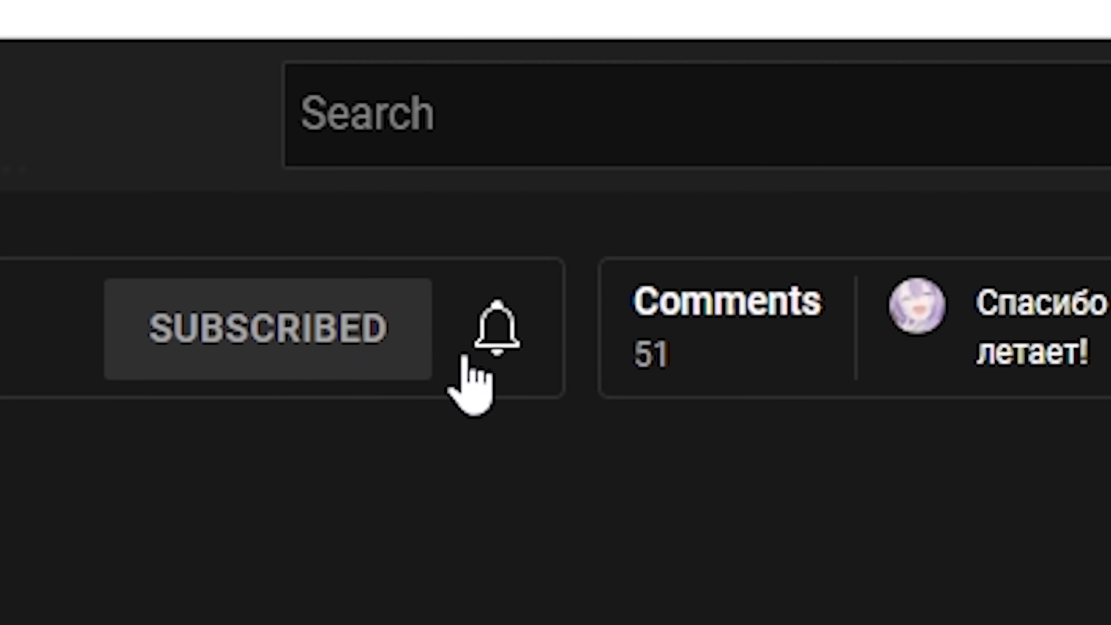
left_click(508, 345)
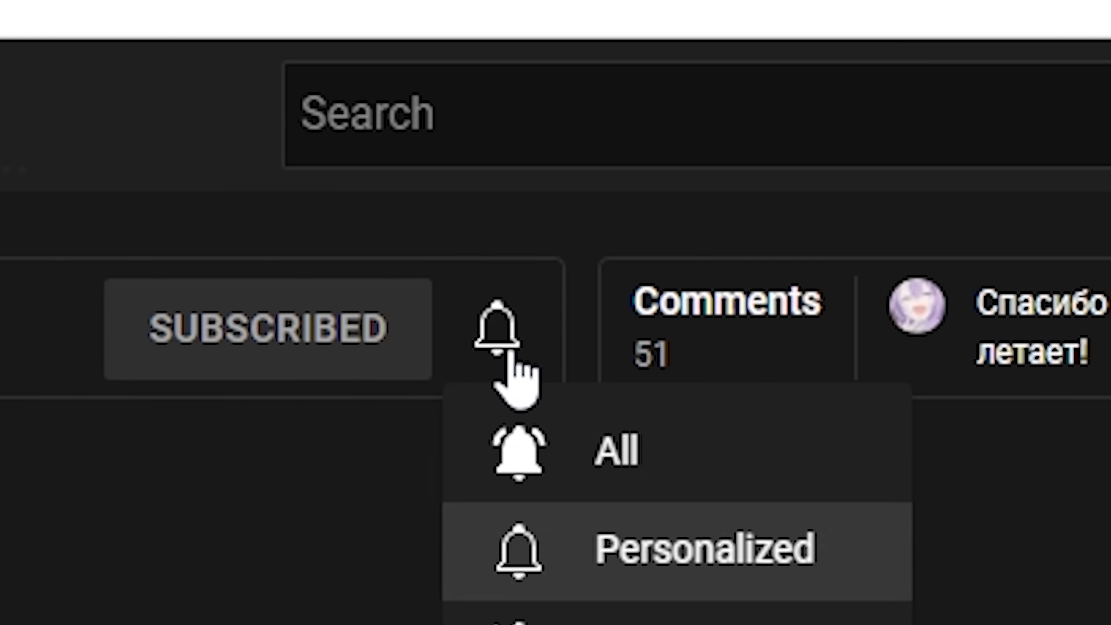
left_click(573, 475)
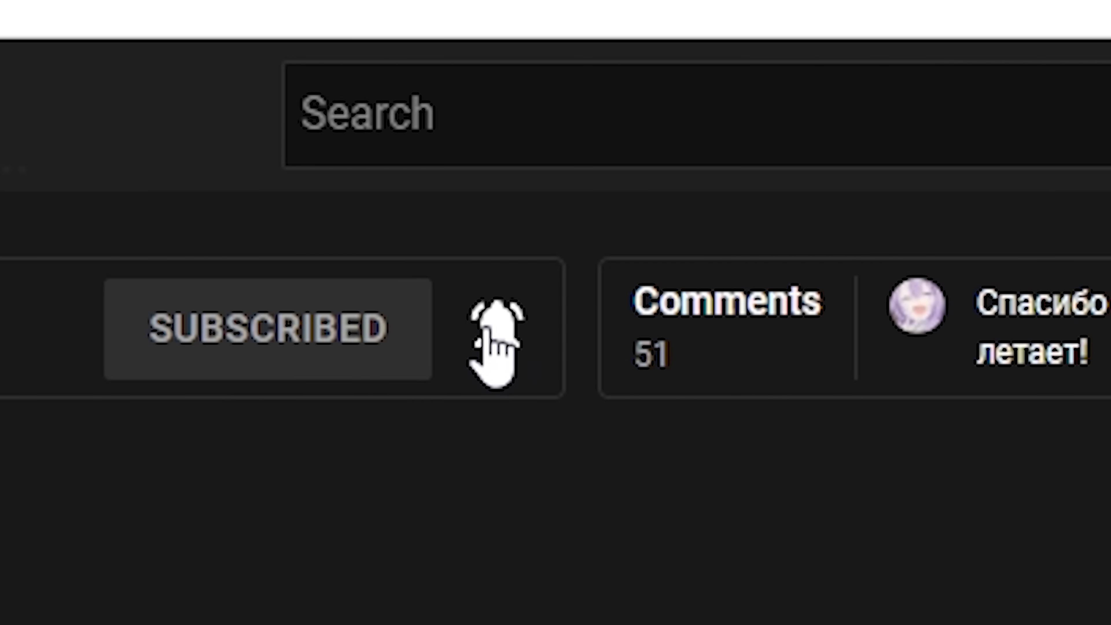